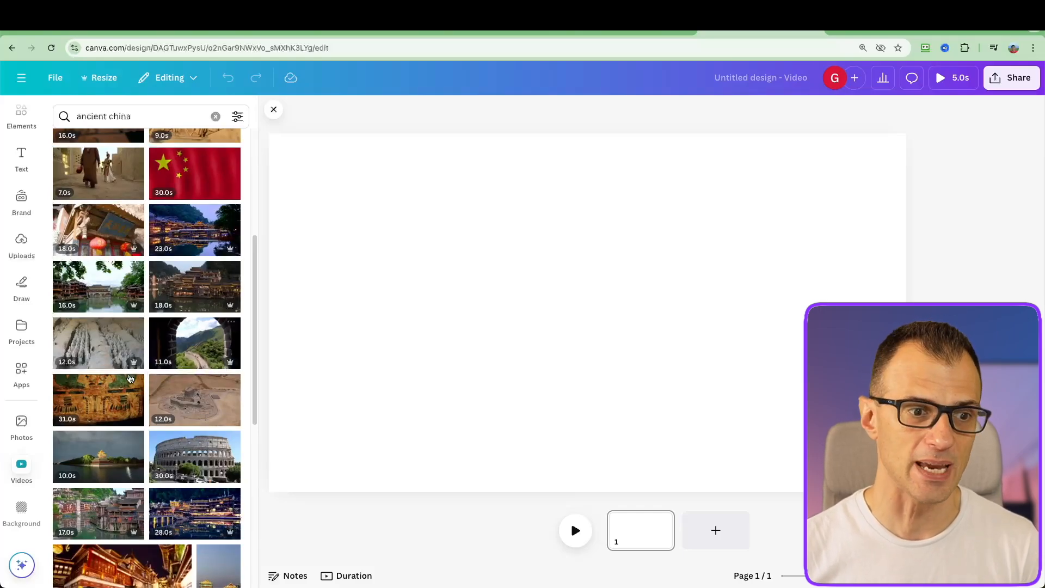
Look through the stock videos for "ancient china" and the stock photos for "china"
{"action": "scroll", "coordinate": [130, 378], "scroll_direction": "down", "scroll_amount": 2}
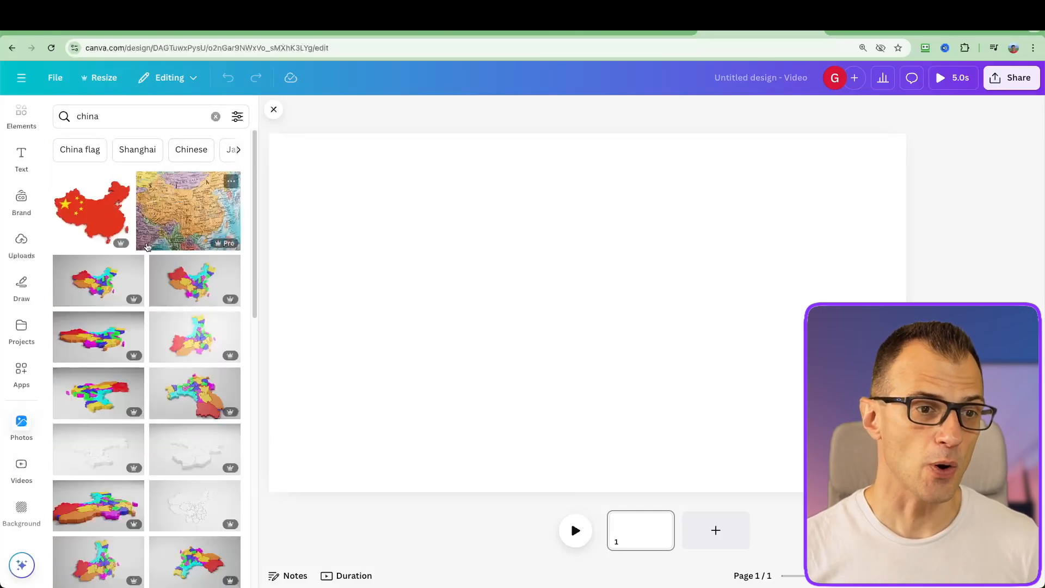
{"action": "scroll", "coordinate": [148, 272], "scroll_direction": "down", "scroll_amount": 10}
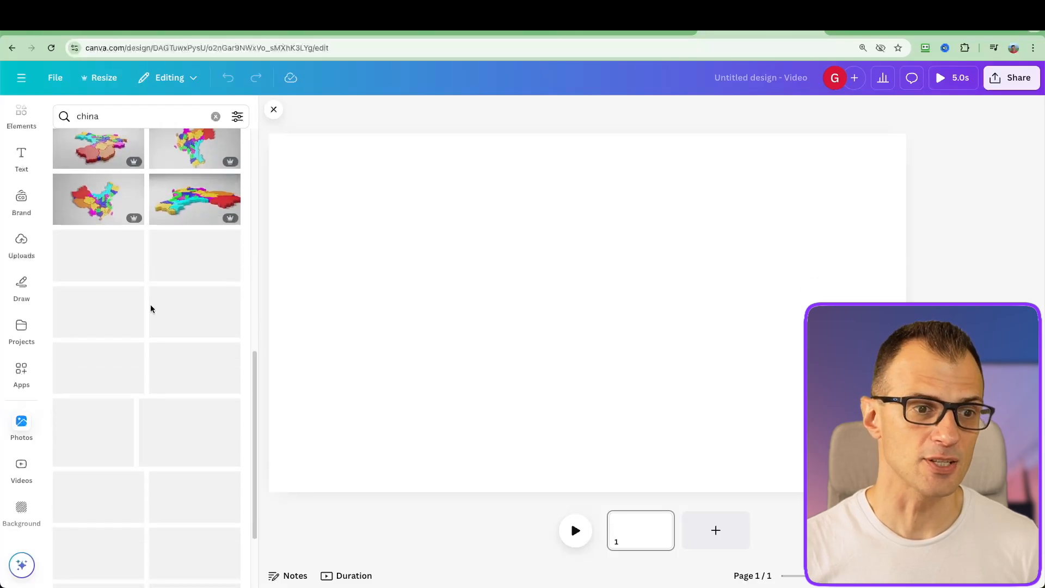
{"action": "scroll", "coordinate": [150, 315], "scroll_direction": "up", "scroll_amount": 10}
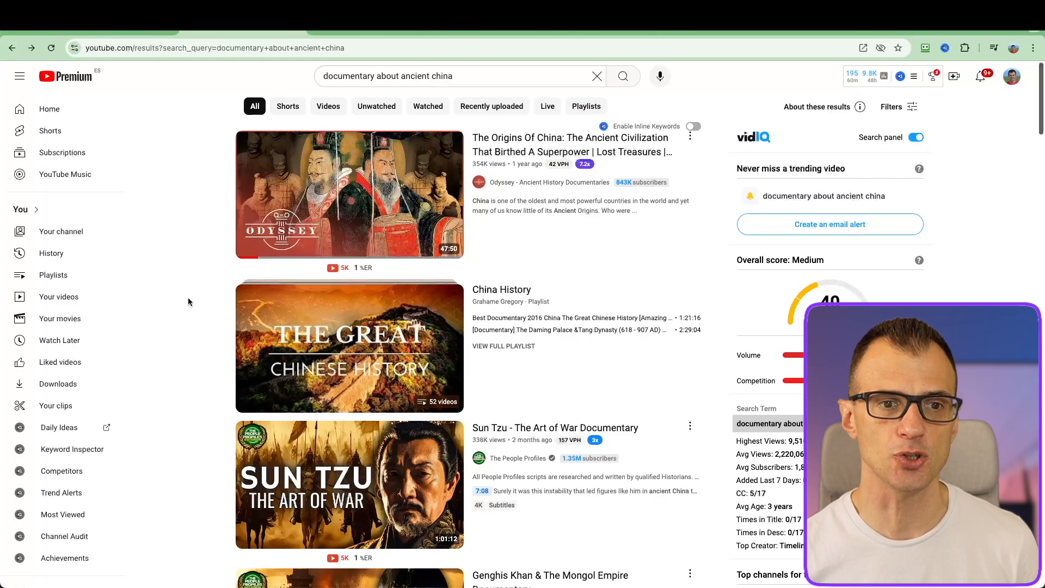
Review the YouTube search results for "documentary about ancient china"
{"action": "scroll", "coordinate": [188, 313], "scroll_direction": "down", "scroll_amount": 6}
{"action": "scroll", "coordinate": [184, 318], "scroll_direction": "down", "scroll_amount": 2}
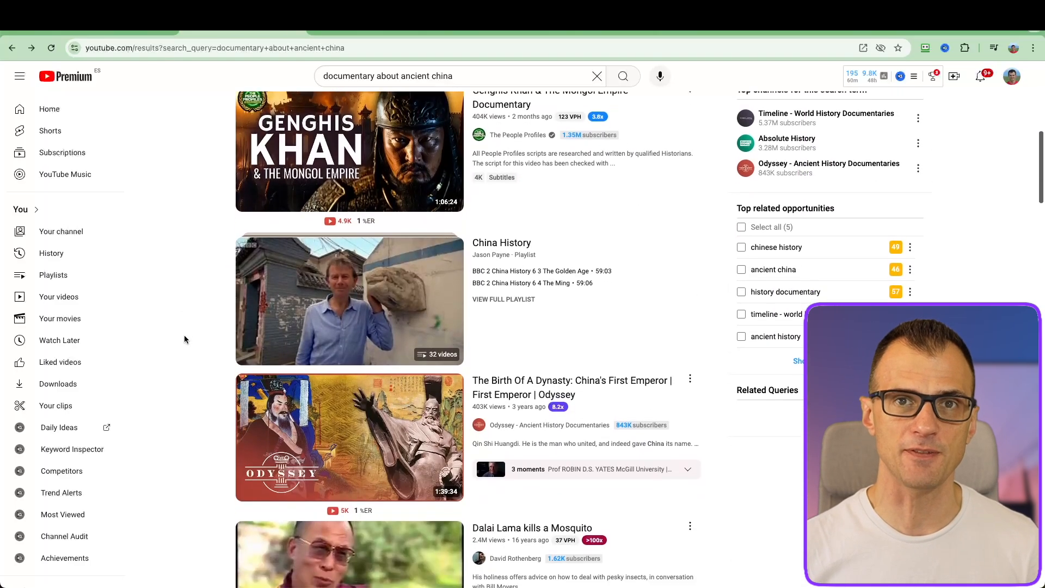
{"action": "scroll", "coordinate": [184, 335], "scroll_direction": "up", "scroll_amount": 8}
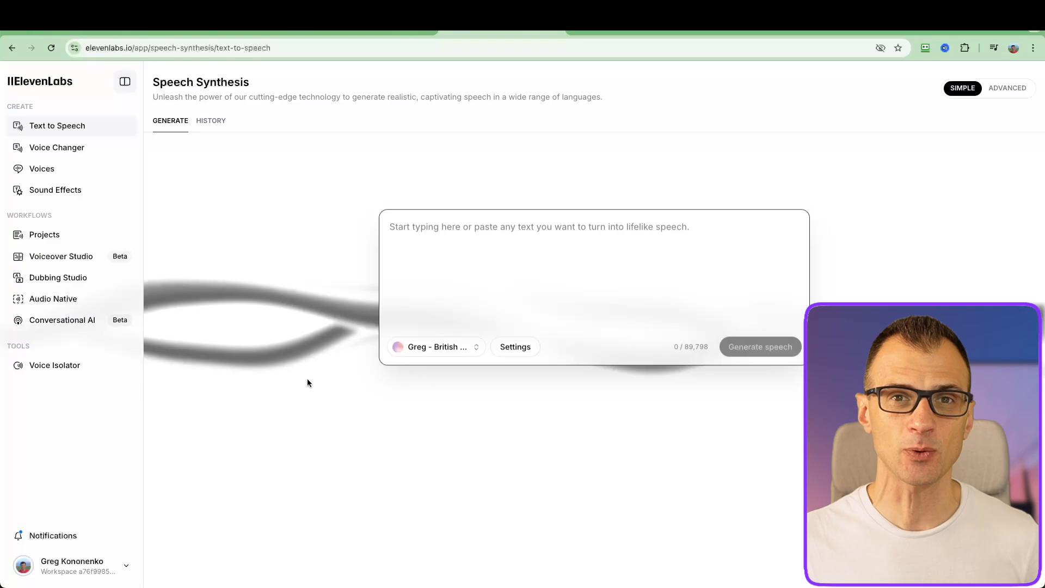
Open the ElevenLabs community voice library and show the English British voices of all categories
{"action": "left_click", "coordinate": [49, 170]}
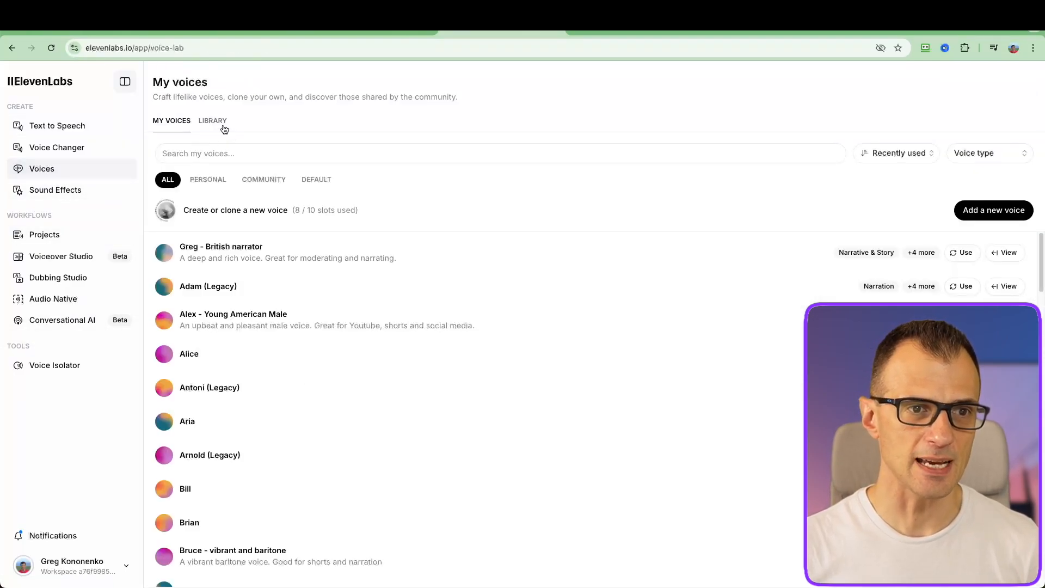
{"action": "left_click", "coordinate": [213, 127]}
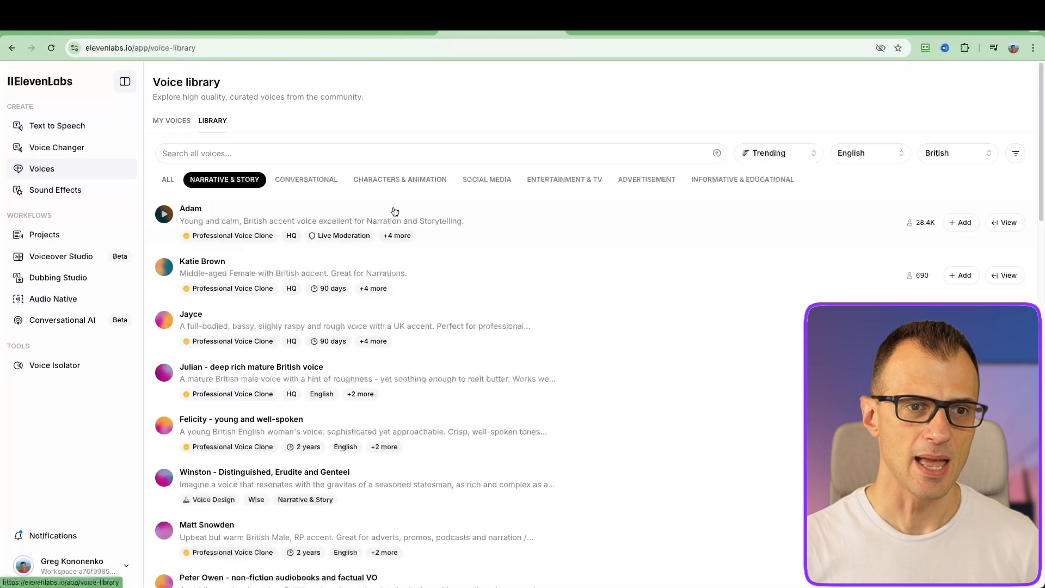
{"action": "left_click", "coordinate": [167, 180]}
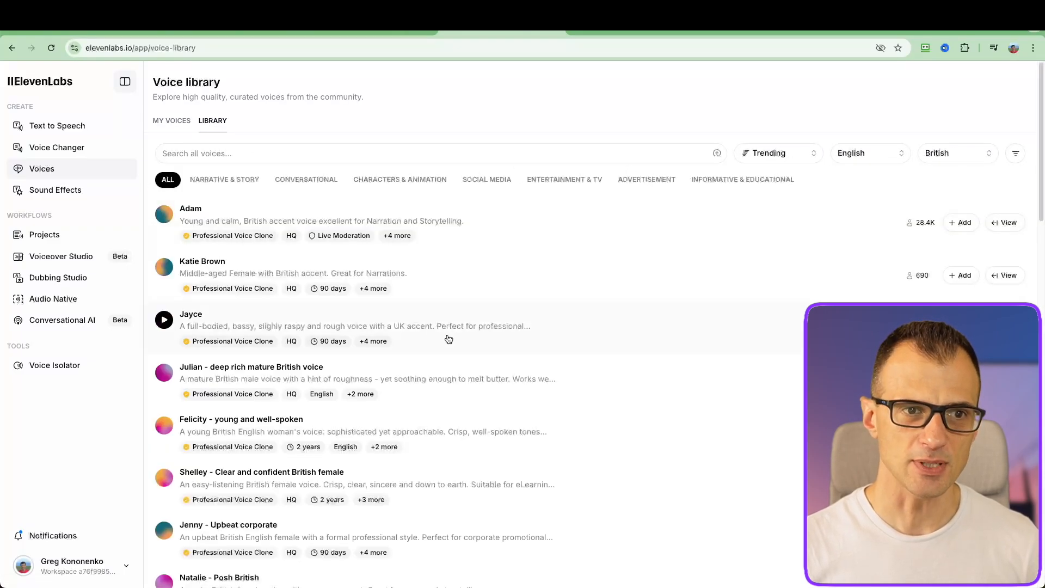
{"action": "scroll", "coordinate": [448, 338], "scroll_direction": "down", "scroll_amount": 10}
{"action": "scroll", "coordinate": [448, 338], "scroll_direction": "up", "scroll_amount": 15}
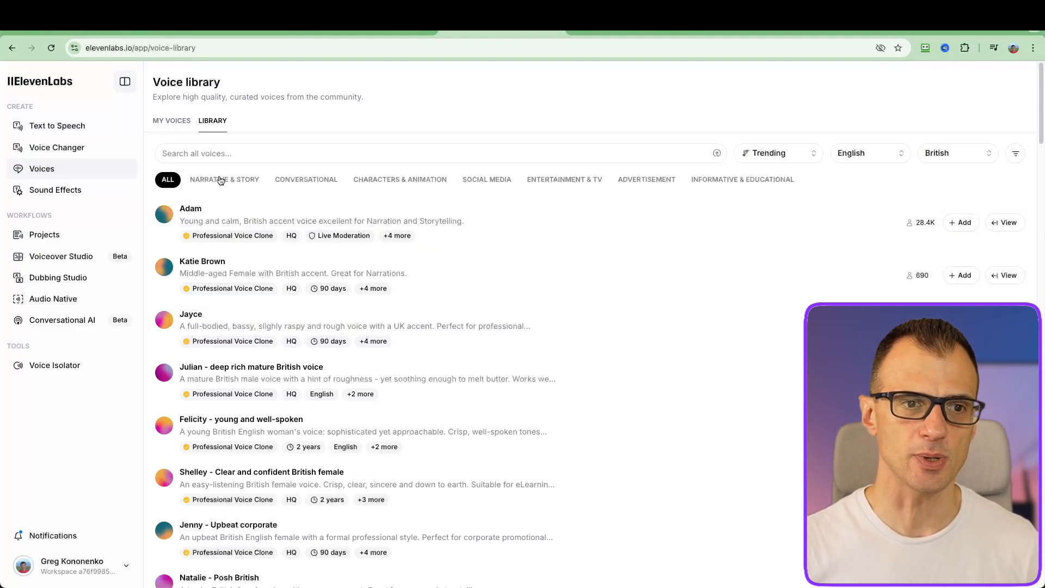
Check which languages the voice library can be filtered by, leaving the filter as it is
{"action": "left_click", "coordinate": [875, 154]}
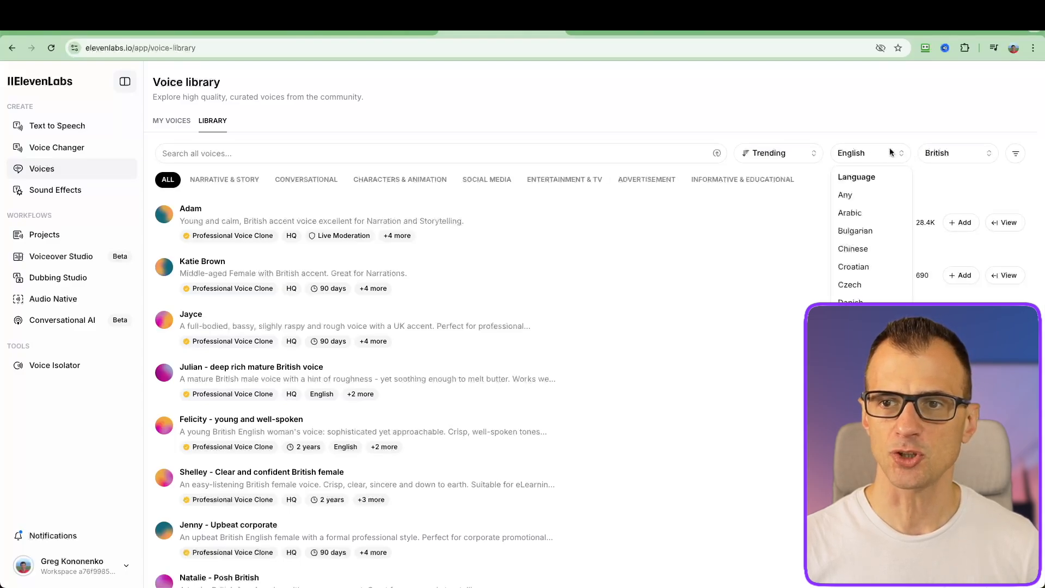
{"action": "scroll", "coordinate": [861, 272], "scroll_direction": "down", "scroll_amount": 10}
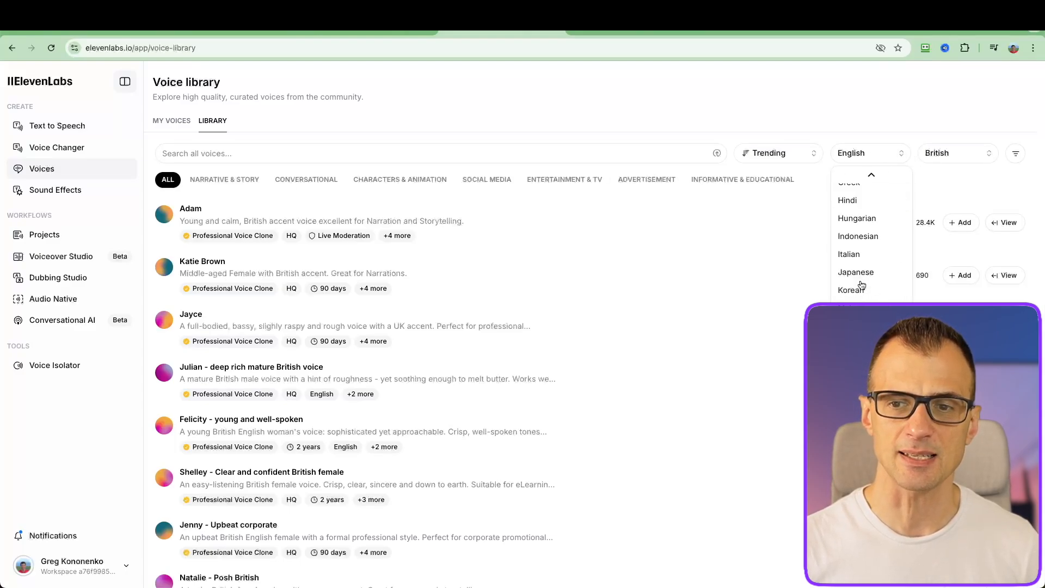
{"action": "scroll", "coordinate": [861, 248], "scroll_direction": "up", "scroll_amount": 10}
{"action": "left_click", "coordinate": [863, 153]}
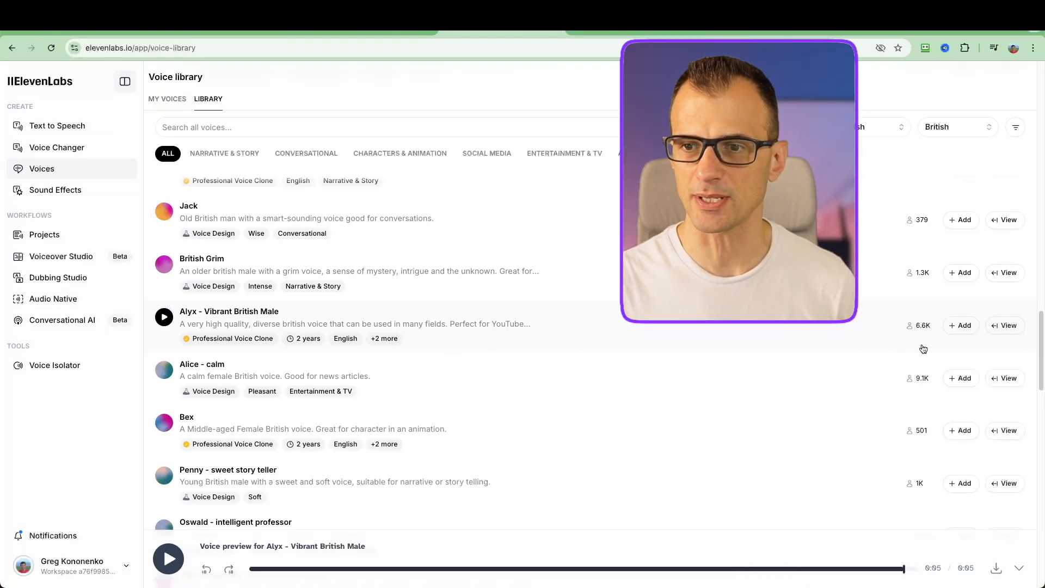
Add the Alyx - Vibrant British Male voice and paste the script about China's 3500-year history into Text to Speech
{"action": "left_click", "coordinate": [963, 328]}
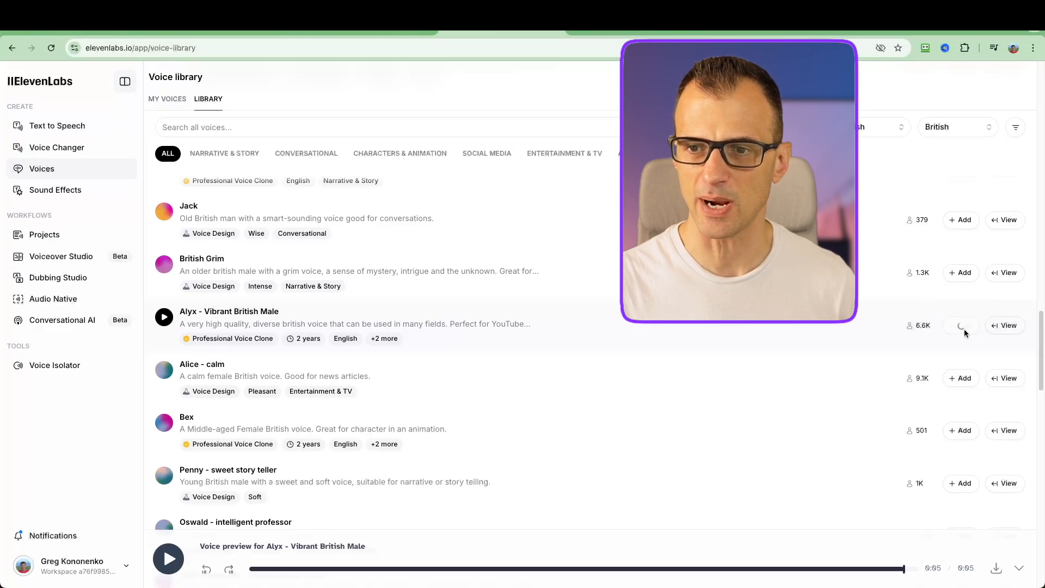
{"action": "left_click", "coordinate": [57, 125]}
{"action": "left_click", "coordinate": [434, 261]}
{"action": "type", "text": "China has a history that stretches back over 3500 years. China has traditionally been regarded as a land of mystery. Only in the last 100 years the secrets of Ancient China have started to be uncovered."}
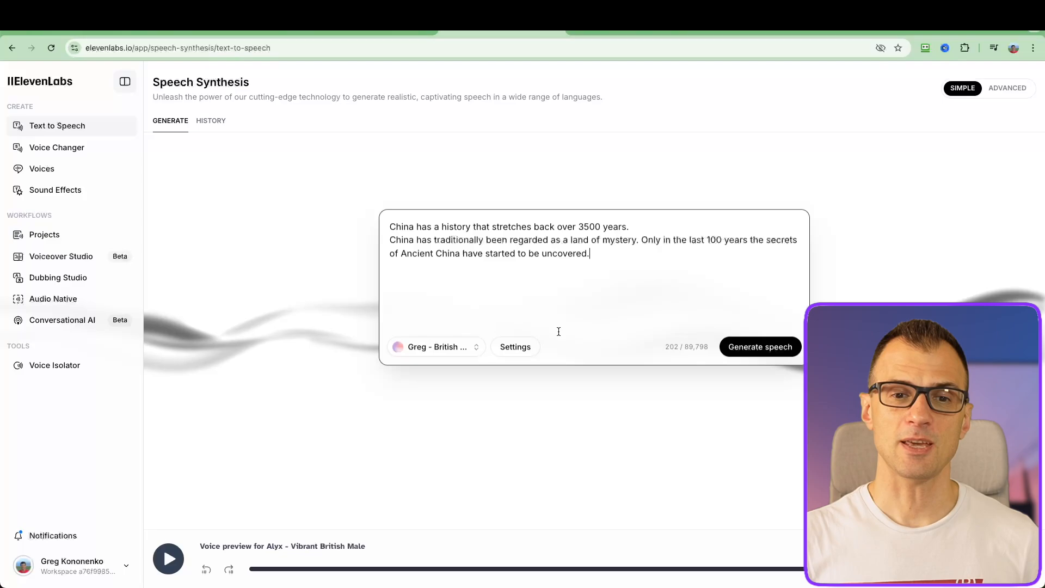
Generate the script's speech with the Alyx - Vibrant British Male voice and pause its playback
{"action": "left_click", "coordinate": [455, 349]}
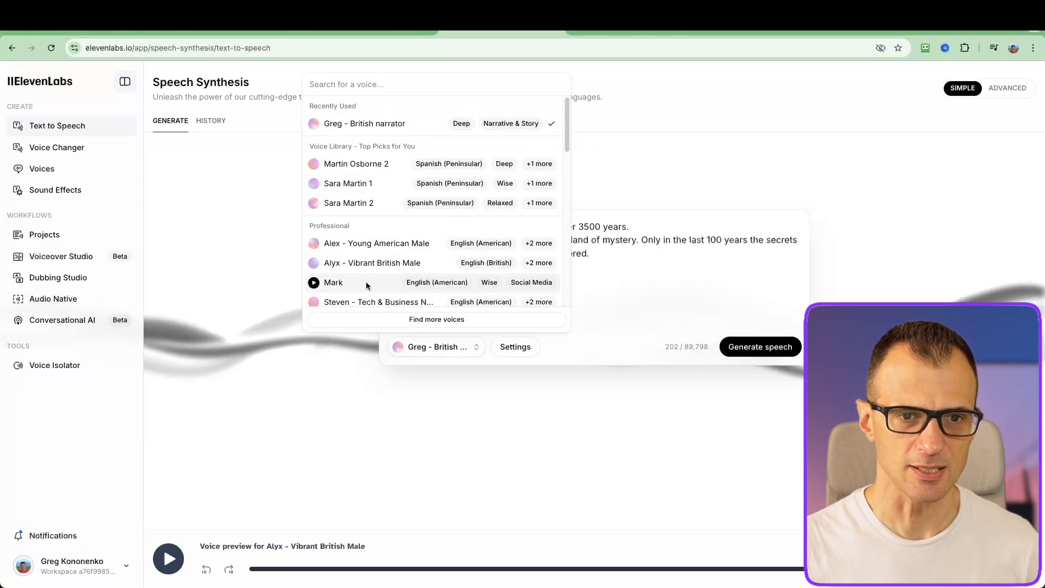
{"action": "left_click", "coordinate": [344, 264]}
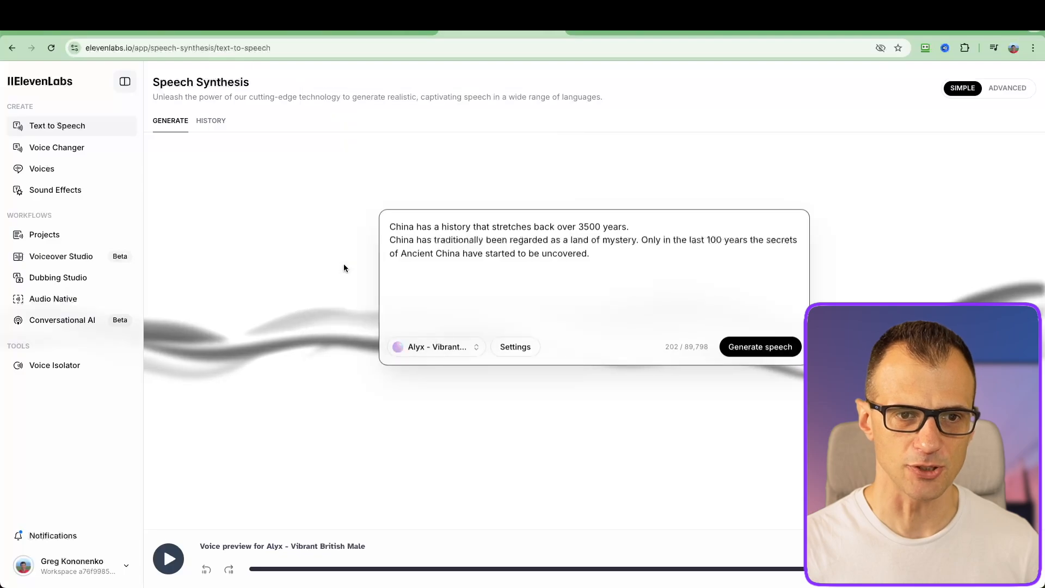
{"action": "left_click", "coordinate": [760, 349]}
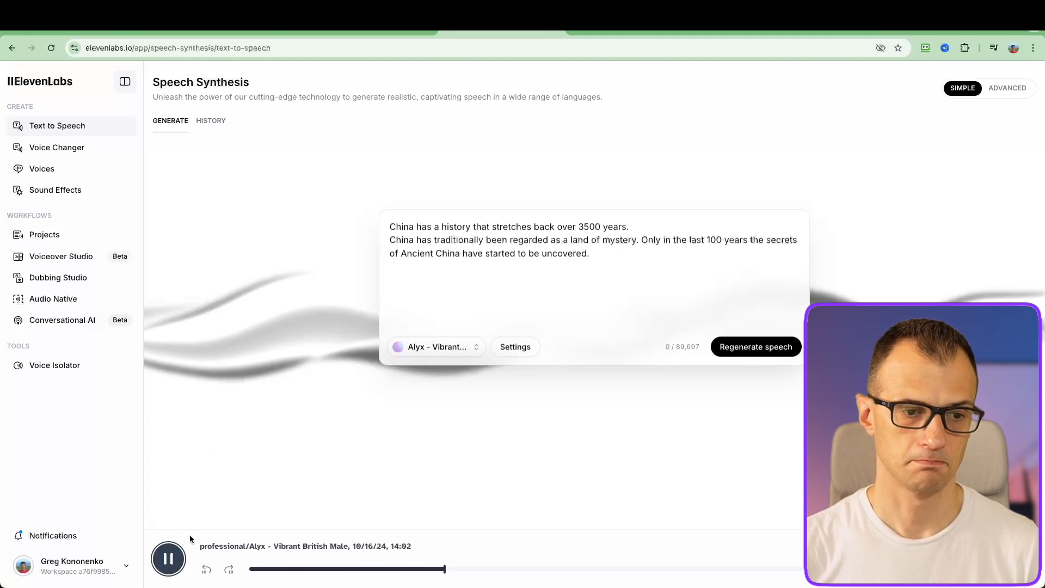
{"action": "left_click", "coordinate": [168, 559]}
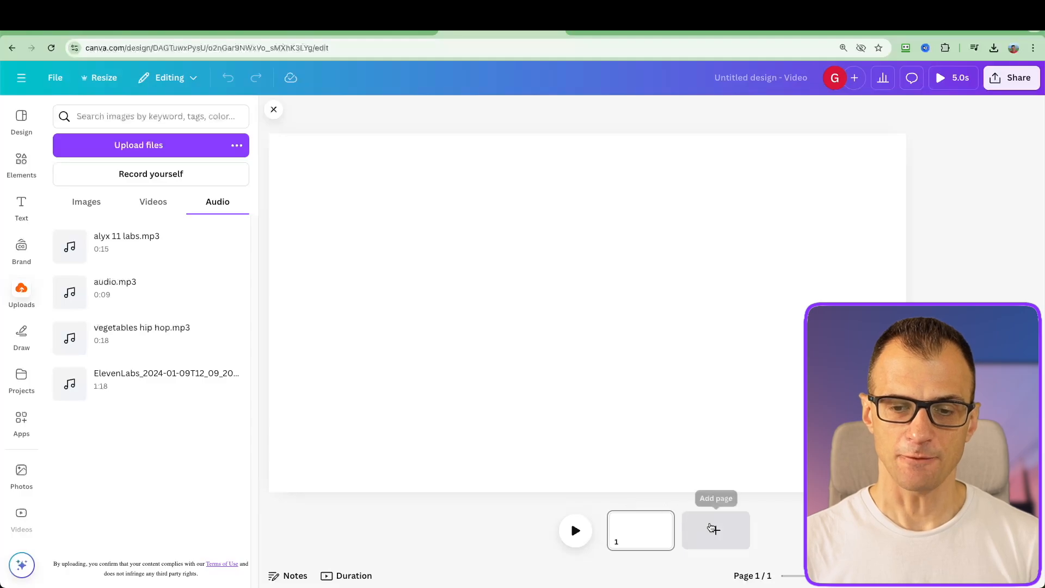
In the Canva video design, add blank pages up to eight in total and place alyx 11 labs.mp3 on the timeline
{"action": "left_click", "coordinate": [715, 528]}
{"action": "left_click", "coordinate": [763, 533]}
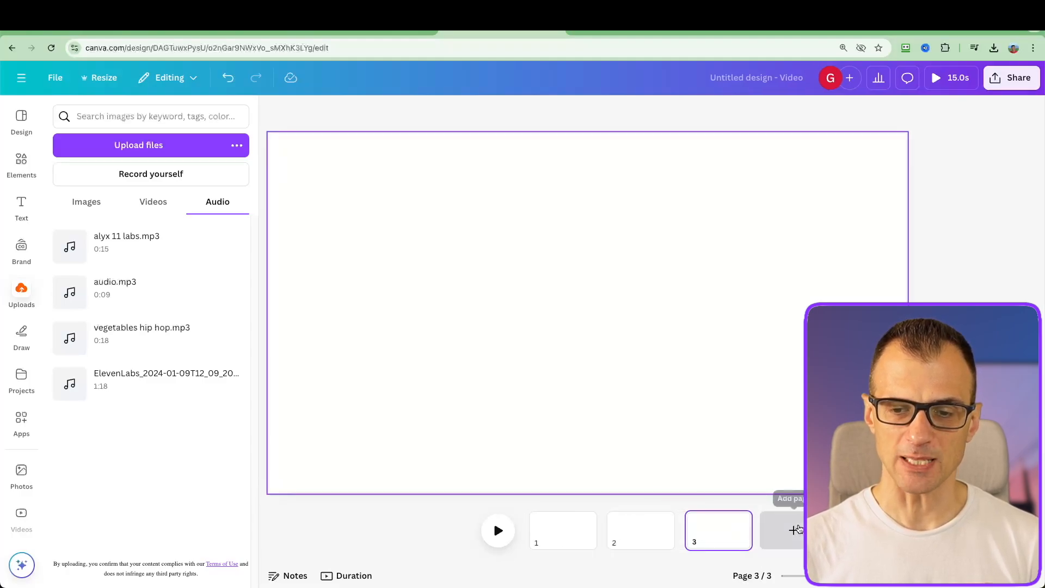
{"action": "left_click", "coordinate": [792, 531]}
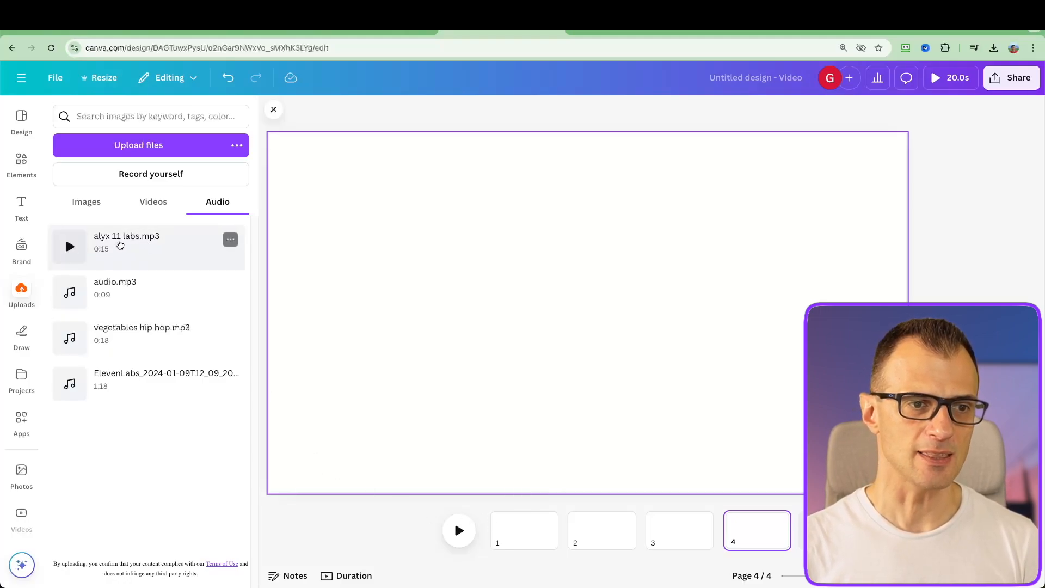
{"action": "left_click_drag", "start_coordinate": [122, 248], "coordinate": [673, 544]}
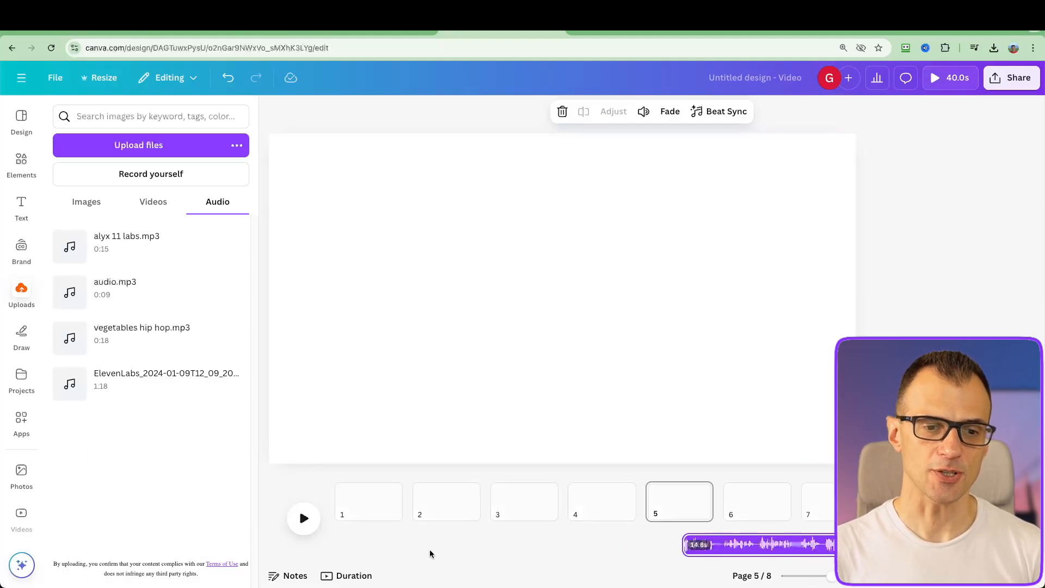
Show page durations on the timeline and set the first page's duration to 0.5 seconds
{"action": "left_click", "coordinate": [369, 514]}
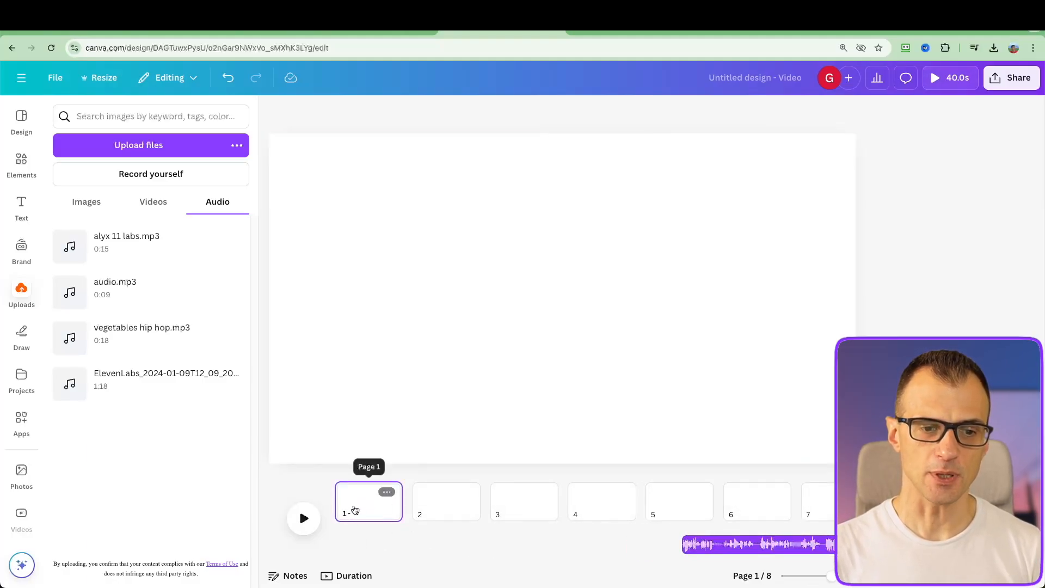
{"action": "left_click", "coordinate": [350, 577]}
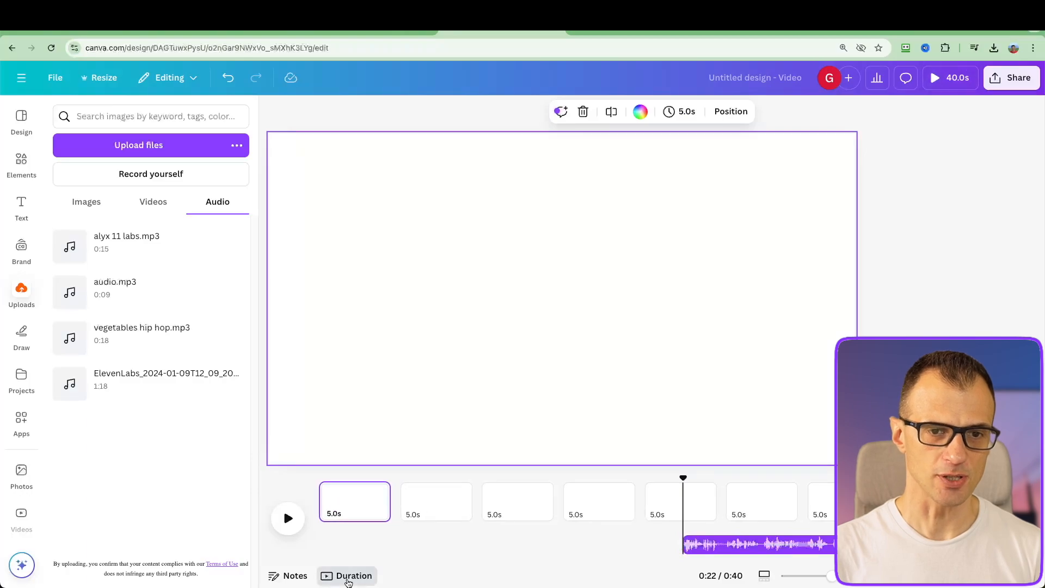
{"action": "left_click", "coordinate": [349, 501]}
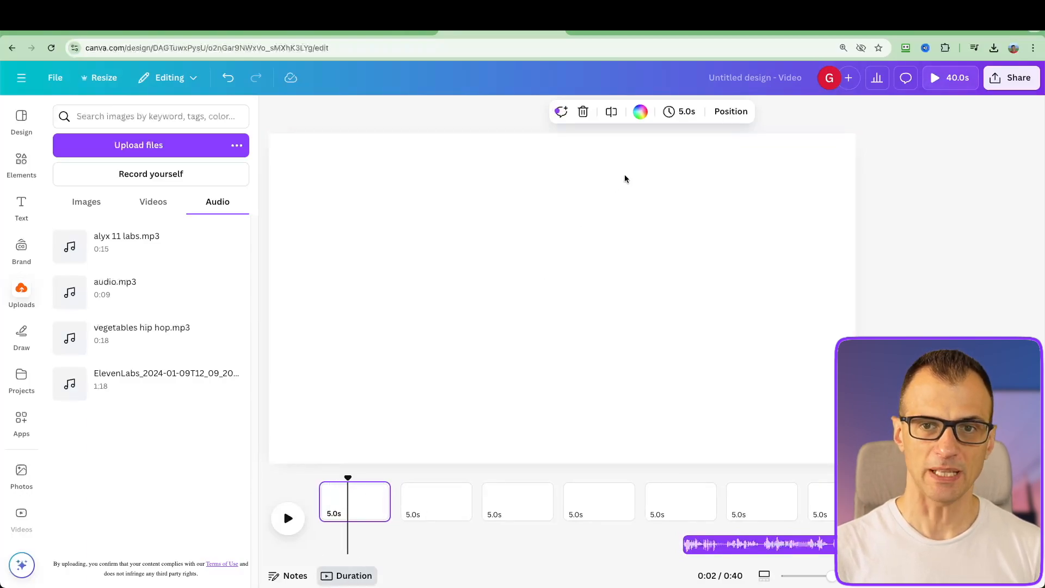
{"action": "left_click", "coordinate": [678, 114]}
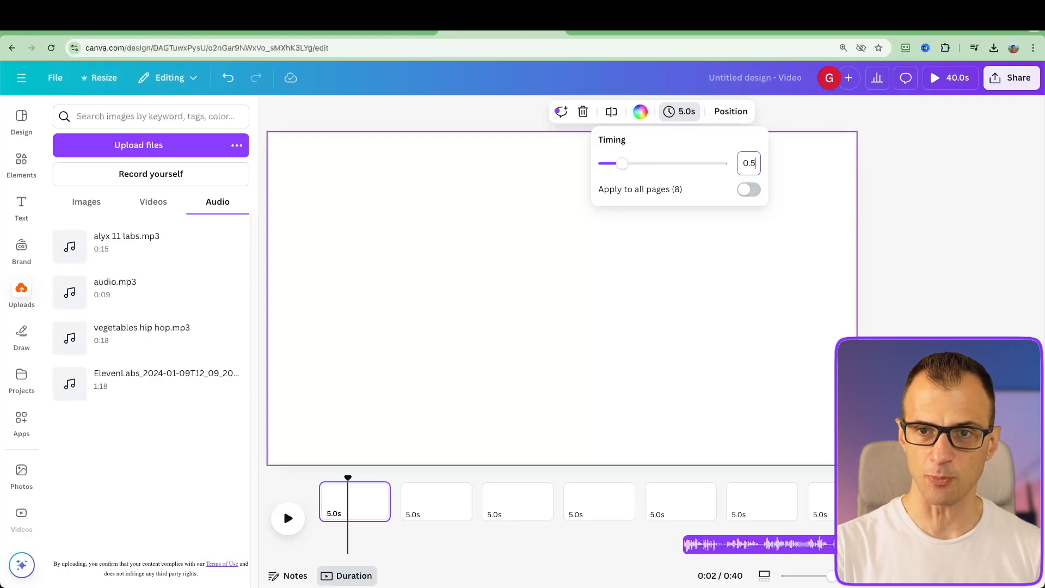
{"action": "key", "text": "Return"}
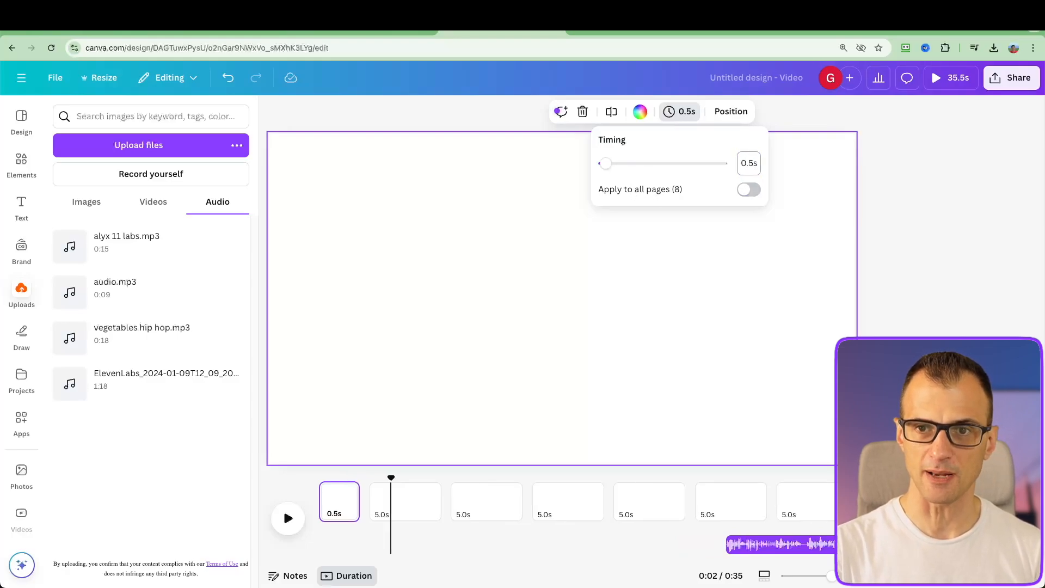
{"action": "left_click", "coordinate": [352, 389]}
{"action": "left_click", "coordinate": [343, 492]}
{"action": "left_click", "coordinate": [309, 407]}
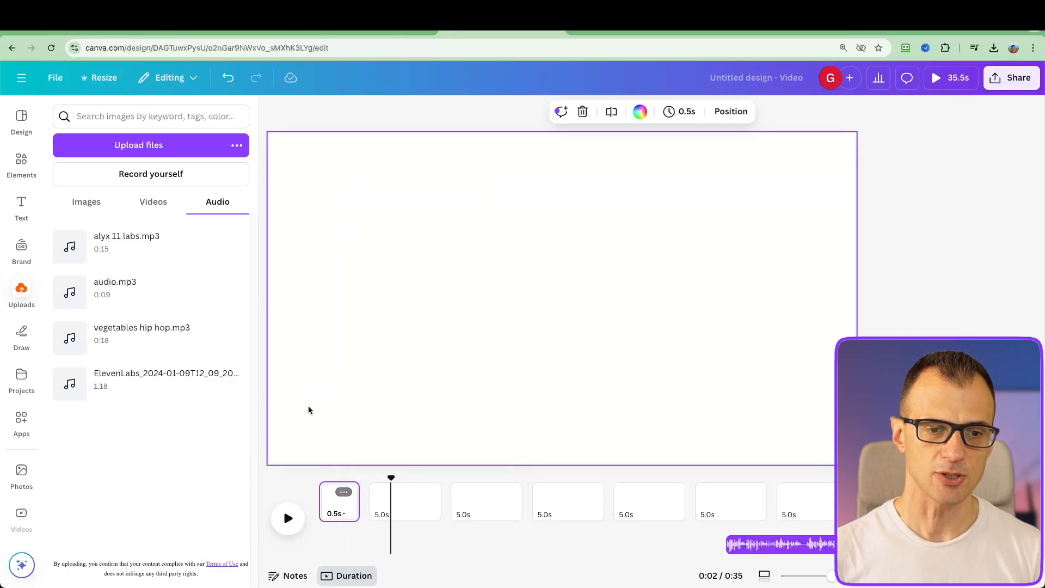
Change the first page's background color to solid black
{"action": "mouse_move", "coordinate": [335, 478]}
{"action": "left_mouse_down"}
{"action": "mouse_move", "coordinate": [345, 477]}
{"action": "mouse_move", "coordinate": [329, 477]}
{"action": "left_mouse_up"}
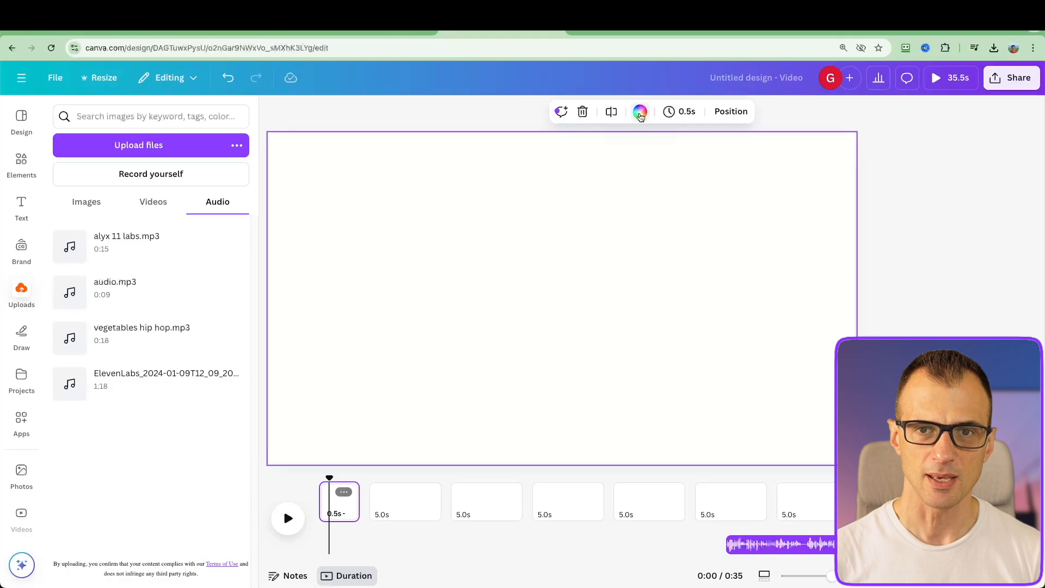
{"action": "left_click", "coordinate": [640, 113]}
{"action": "left_click", "coordinate": [67, 427]}
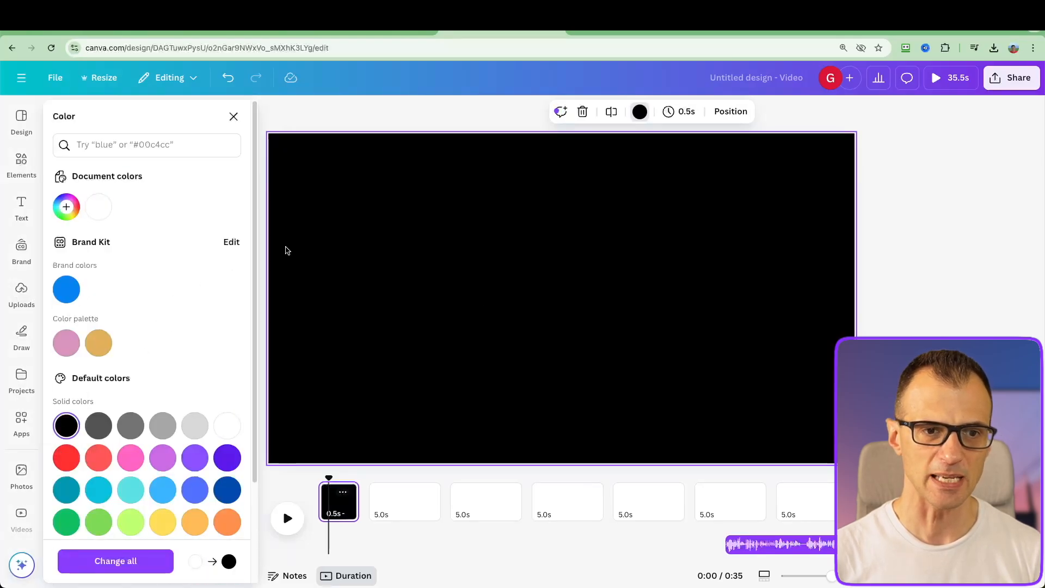
{"action": "left_click", "coordinate": [241, 117]}
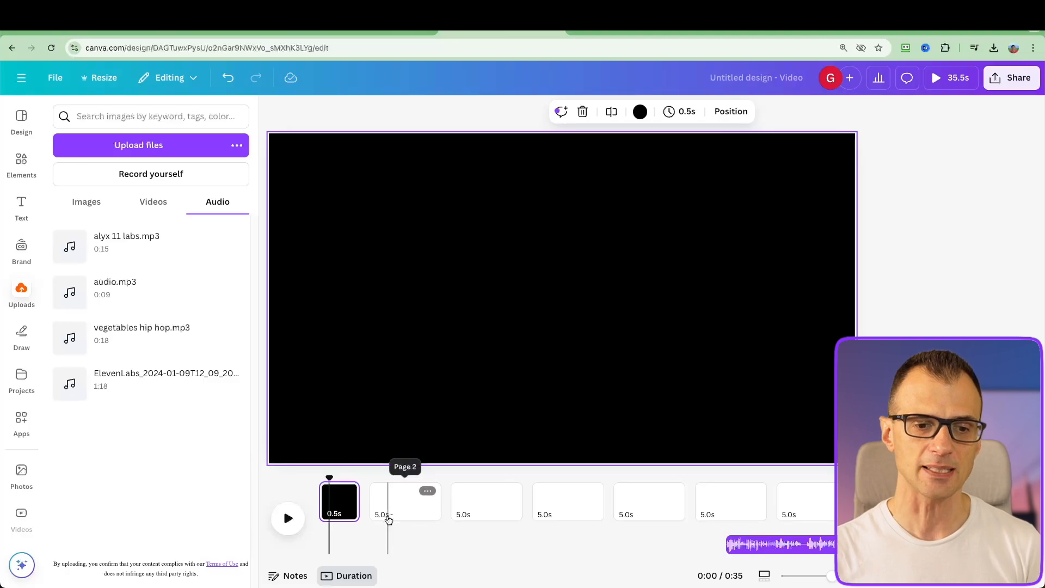
Set the second page's duration to 1.0 seconds and place the playhead within that page
{"action": "left_click", "coordinate": [390, 517]}
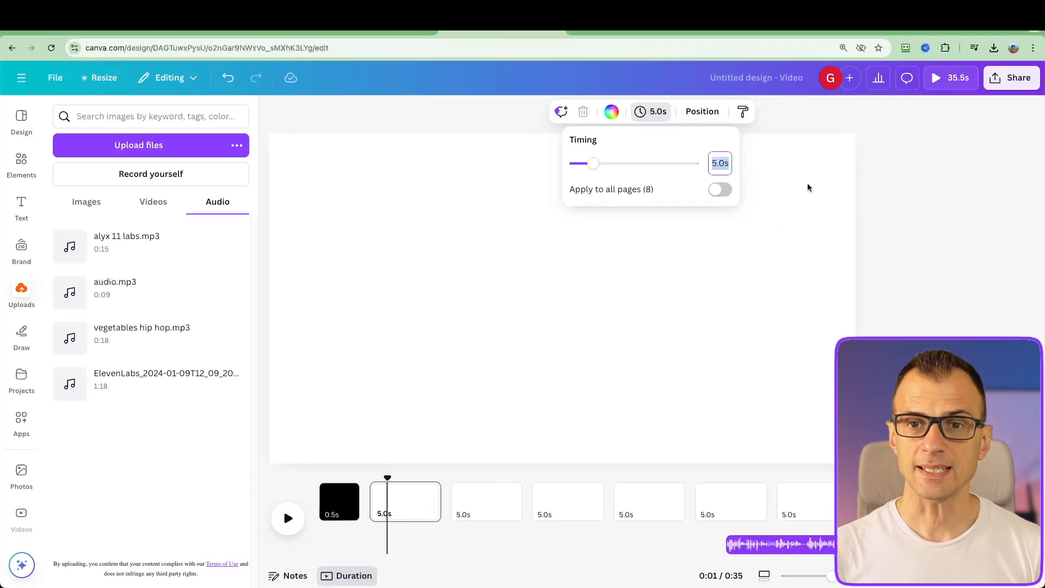
{"action": "left_click", "coordinate": [396, 516]}
{"action": "left_click", "coordinate": [382, 514]}
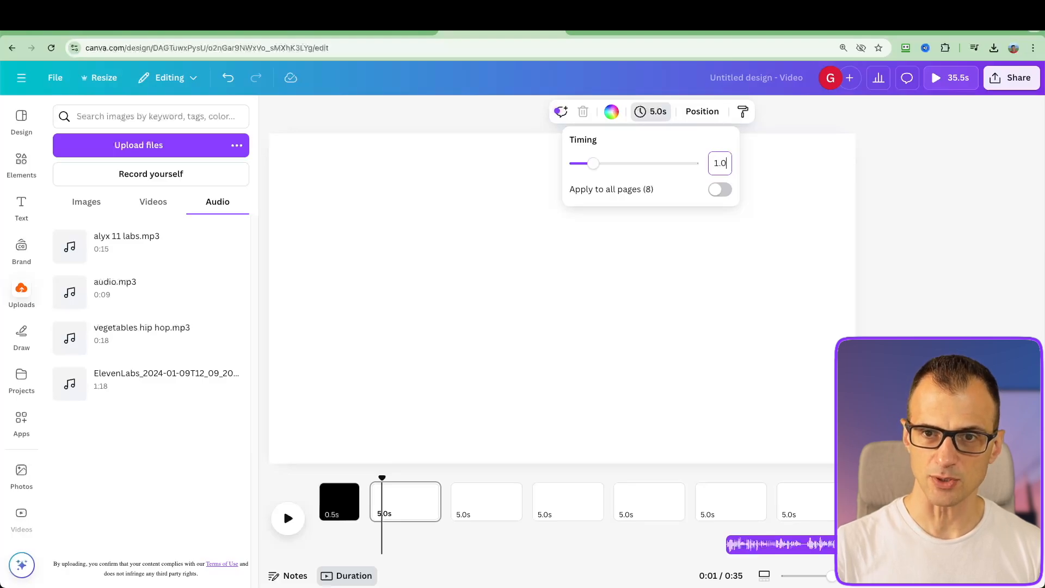
{"action": "type", "text": "1.0"}
{"action": "key", "text": "Return"}
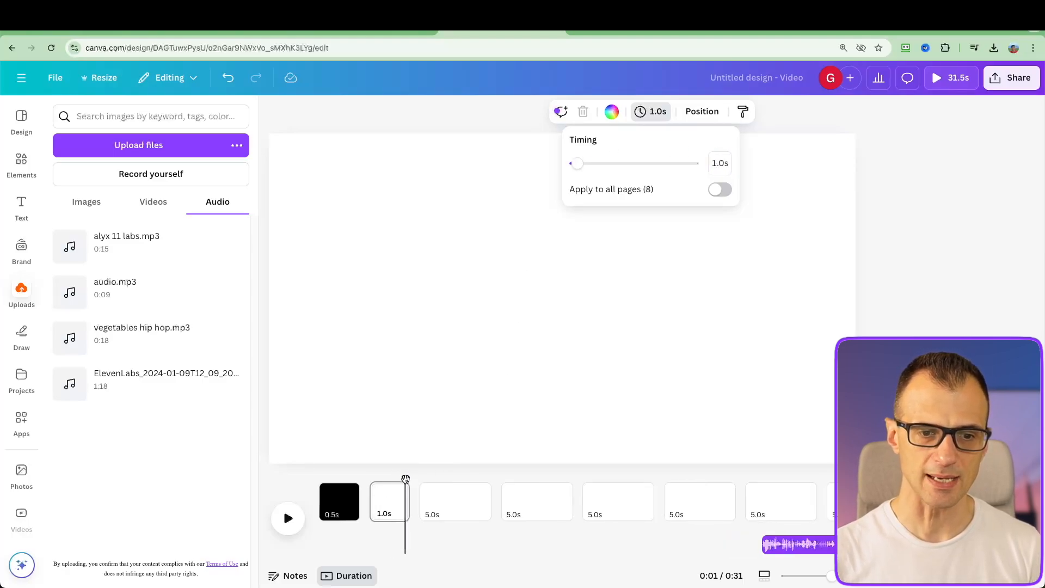
{"action": "left_click_drag", "start_coordinate": [406, 479], "coordinate": [396, 479]}
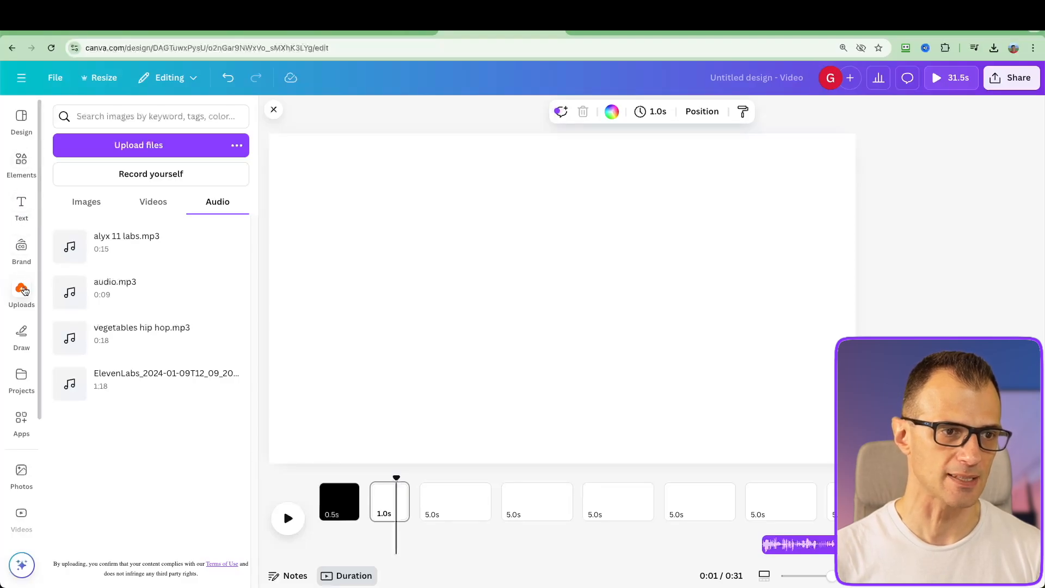
Search the stock photos for "ancient china"
{"action": "left_click", "coordinate": [21, 470]}
{"action": "left_click", "coordinate": [63, 116]}
{"action": "type", "text": "an"}
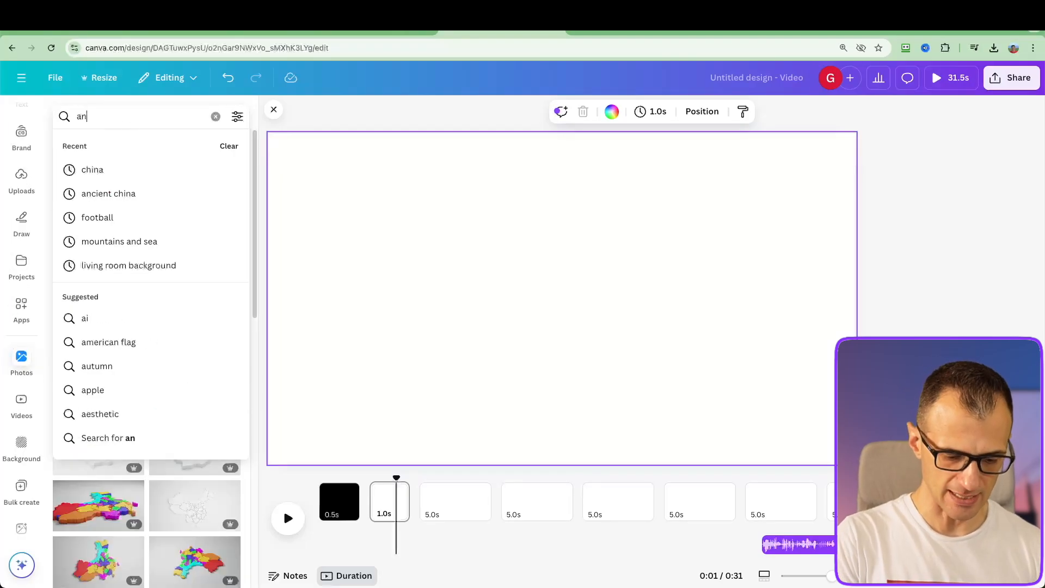
{"action": "type", "text": "cien"}
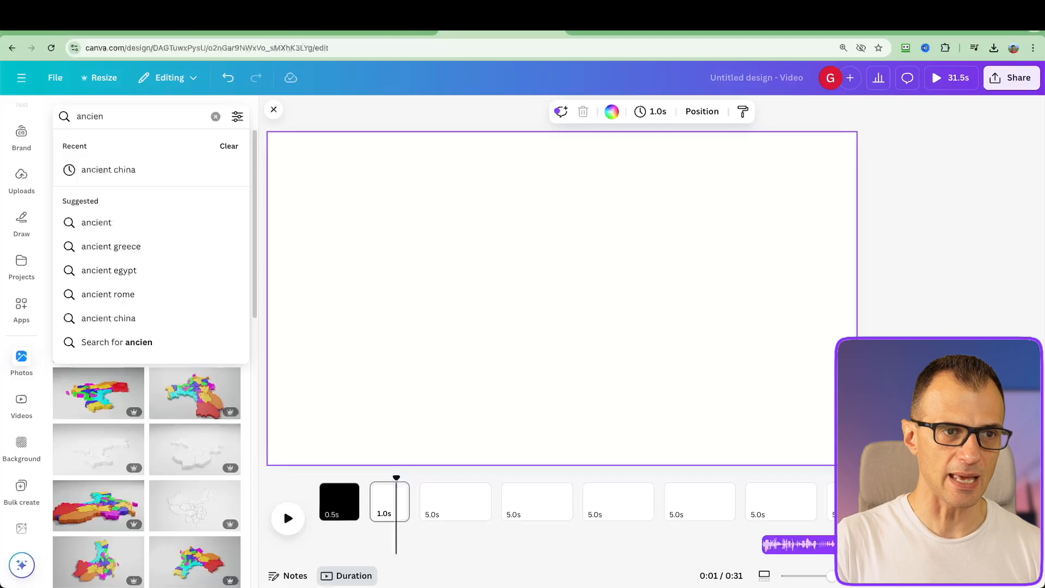
{"action": "type", "text": "t china"}
{"action": "key", "text": "Return"}
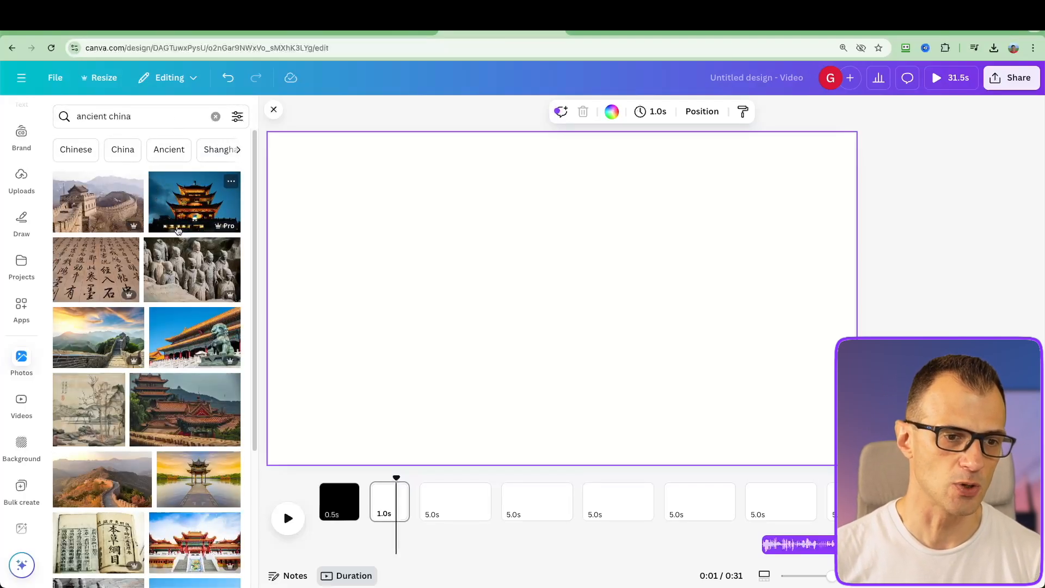
Add the night photo of the illuminated pagoda to the second page and enlarge it to fill the page
{"action": "left_click_drag", "start_coordinate": [203, 203], "coordinate": [276, 157]}
{"action": "left_click_drag", "start_coordinate": [589, 307], "coordinate": [557, 302]}
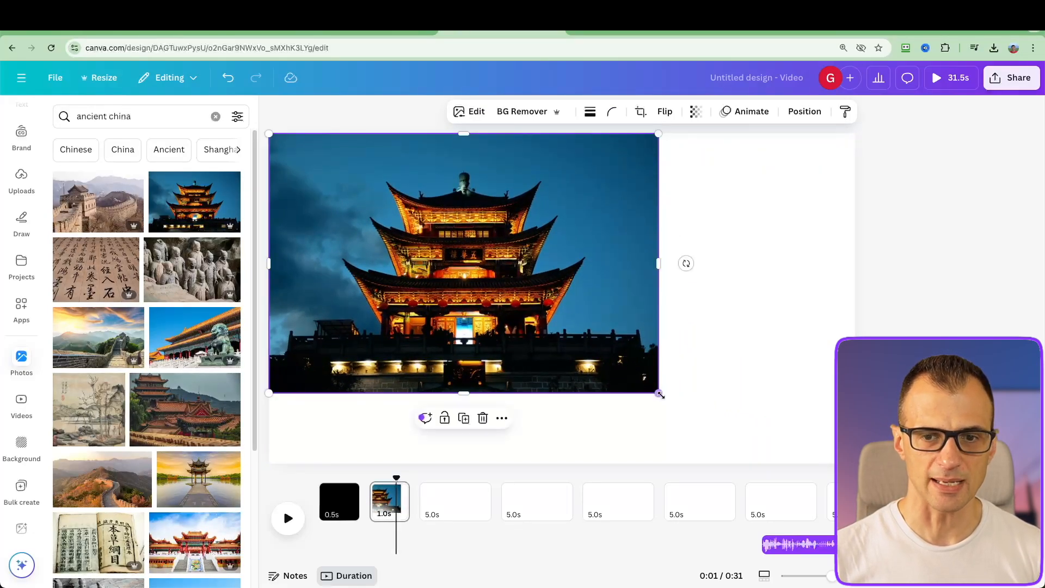
{"action": "left_click_drag", "start_coordinate": [659, 395], "coordinate": [856, 524]}
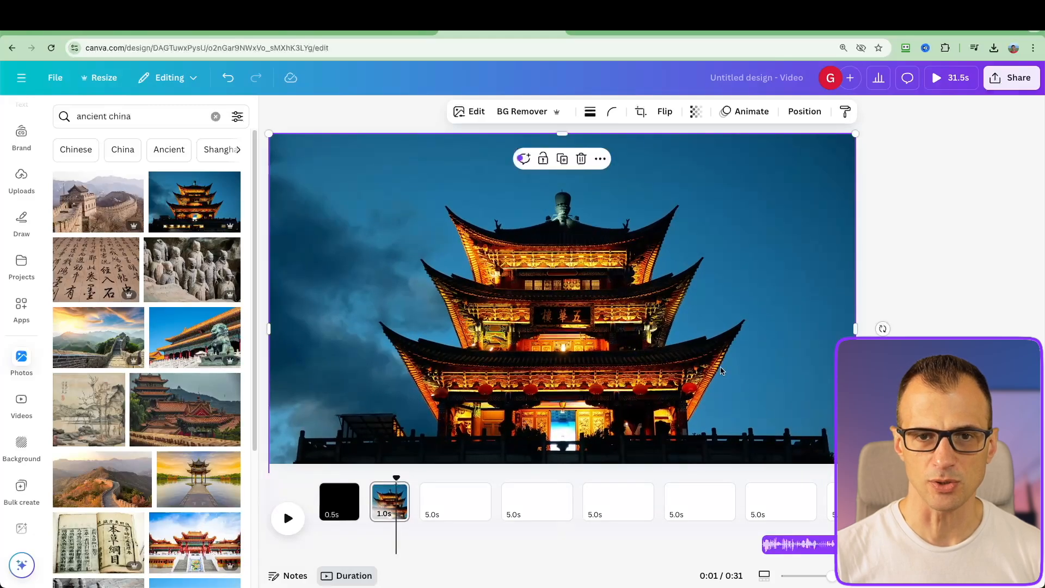
Remove the background from the pagoda photo on the second page
{"action": "left_click", "coordinate": [958, 319]}
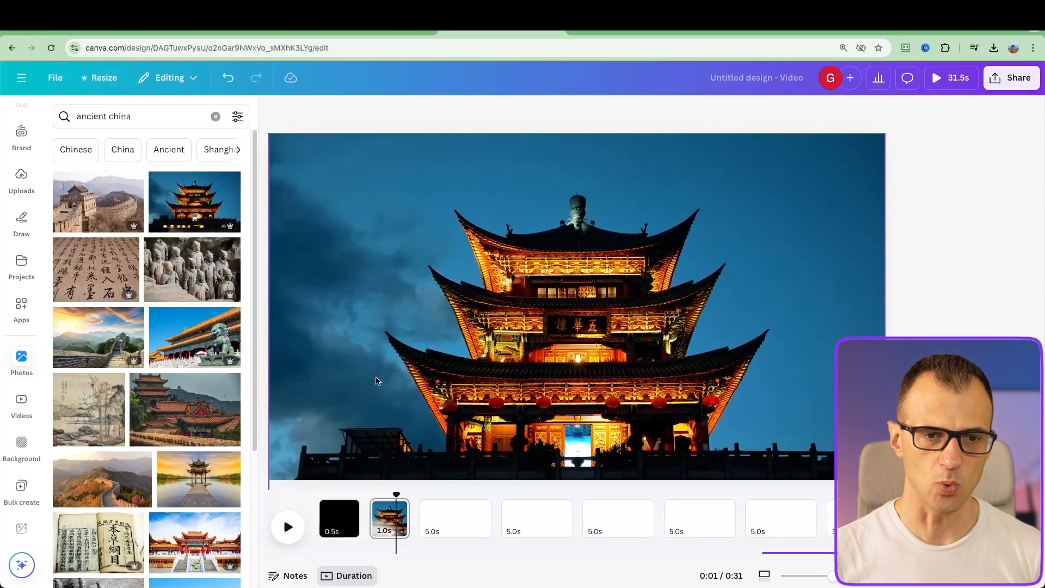
{"action": "left_click", "coordinate": [336, 264]}
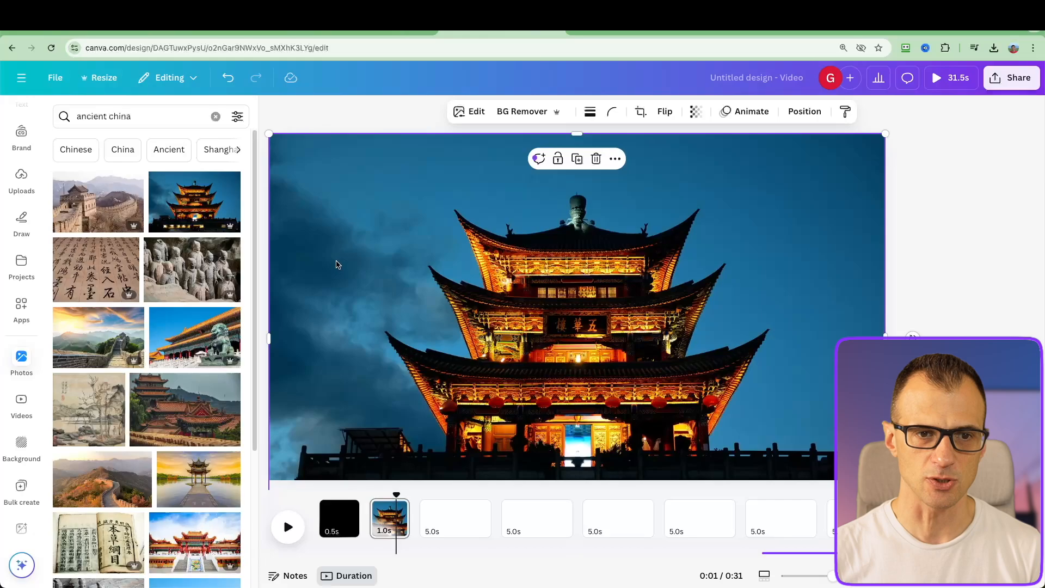
{"action": "left_click", "coordinate": [523, 113]}
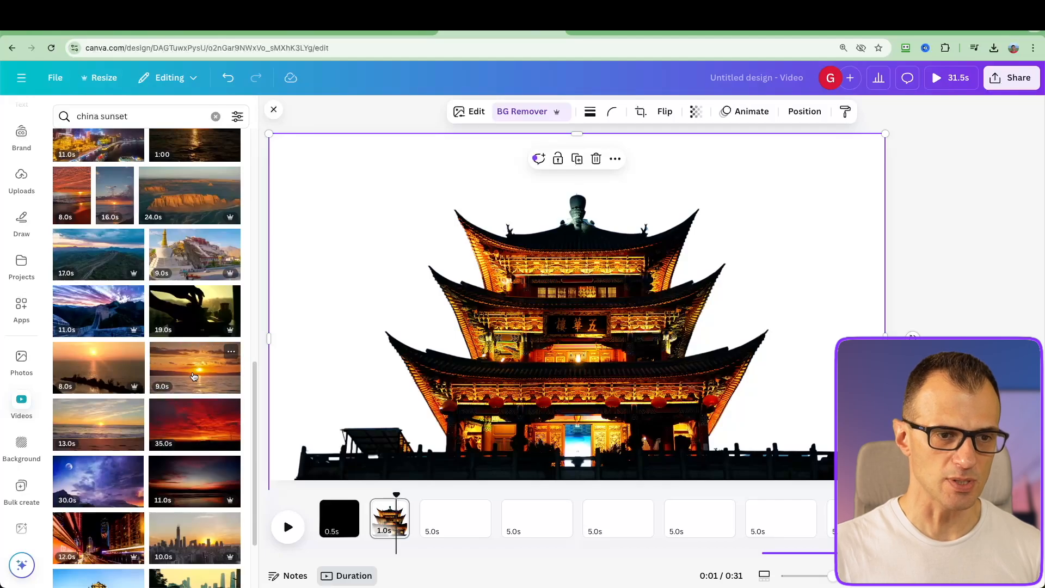
Add the orange sunset-over-water video from the "china sunset" results to the second page and send it to the back behind the pagoda
{"action": "left_click_drag", "start_coordinate": [185, 384], "coordinate": [382, 462]}
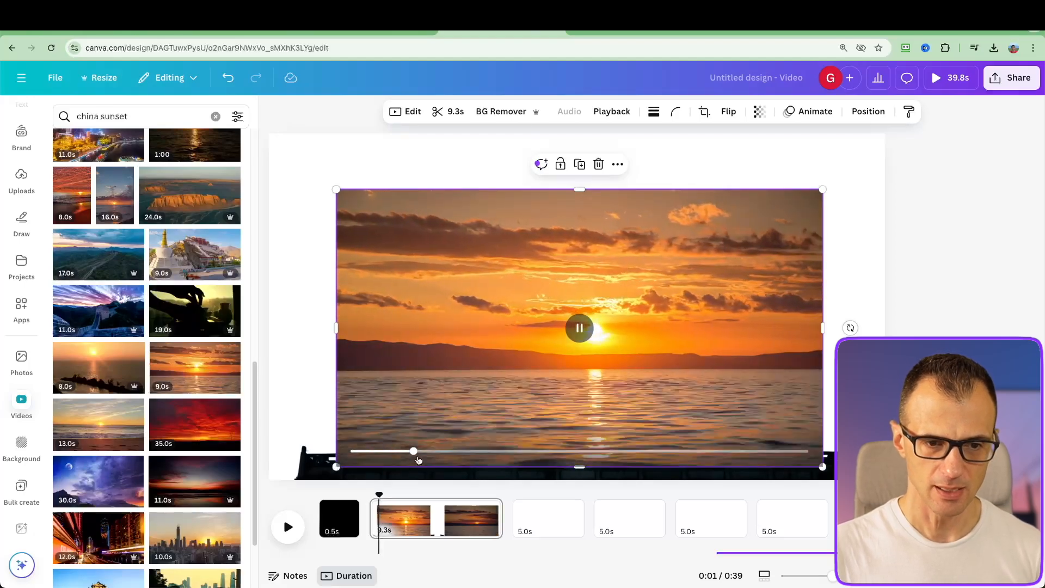
{"action": "left_click", "coordinate": [580, 325]}
{"action": "left_click_drag", "start_coordinate": [463, 269], "coordinate": [451, 240]}
{"action": "left_click", "coordinate": [602, 184]}
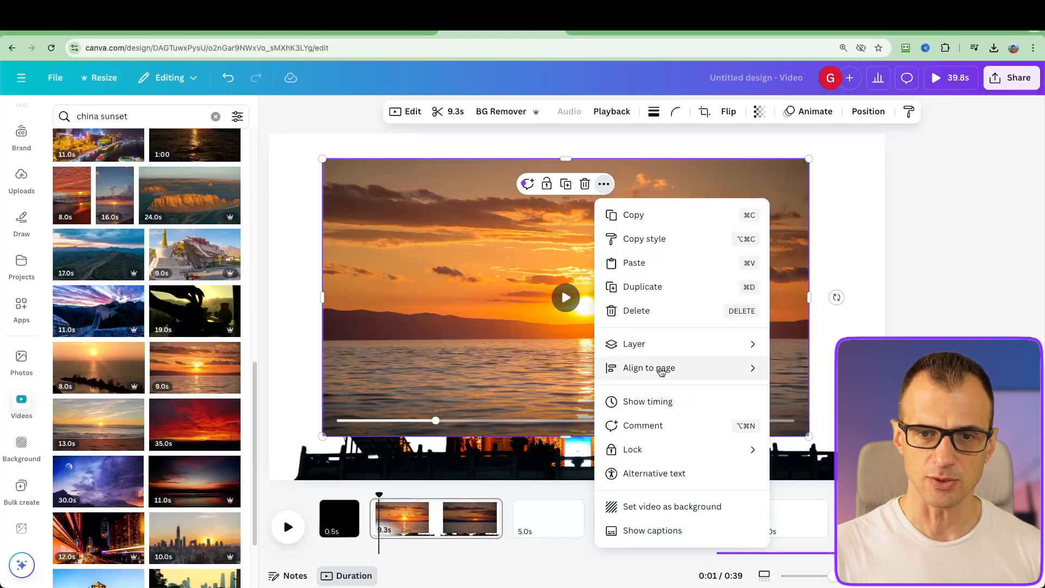
{"action": "mouse_move", "coordinate": [658, 347]}
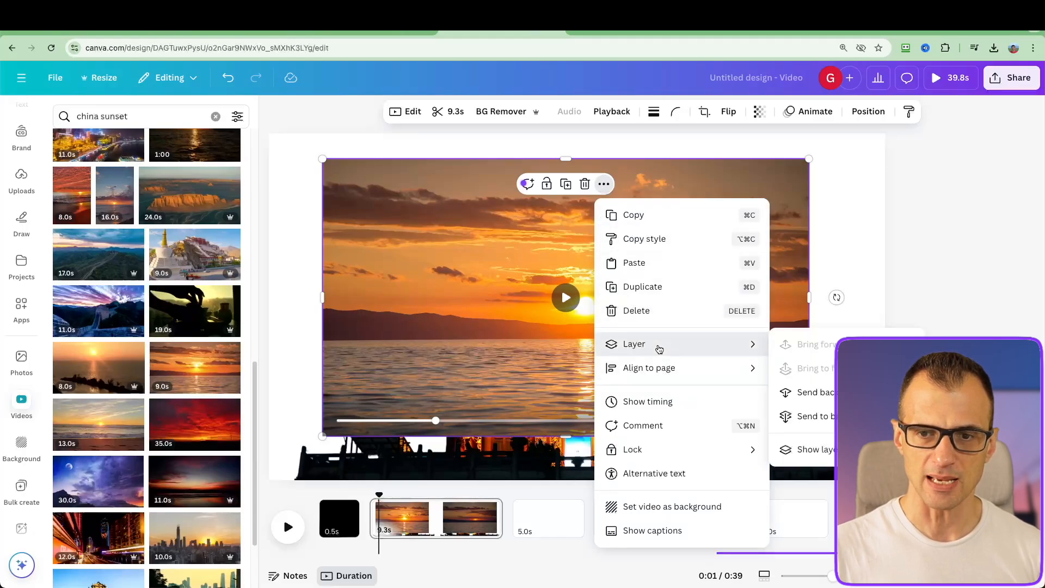
{"action": "left_click", "coordinate": [816, 416]}
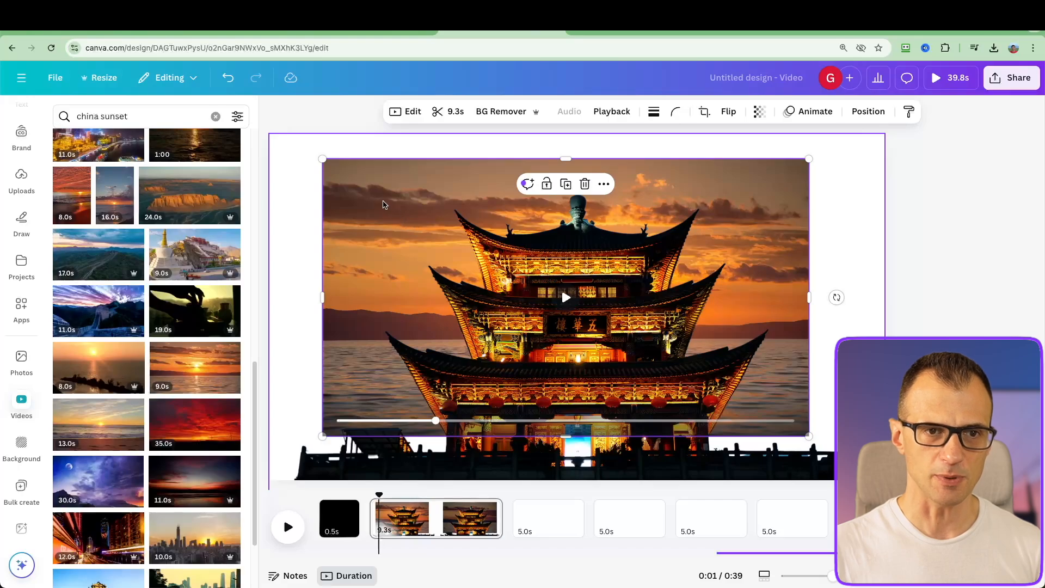
Align the sunset video with the page's upper-left corner and enlarge it to cover the whole second page
{"action": "left_click_drag", "start_coordinate": [384, 204], "coordinate": [331, 180]}
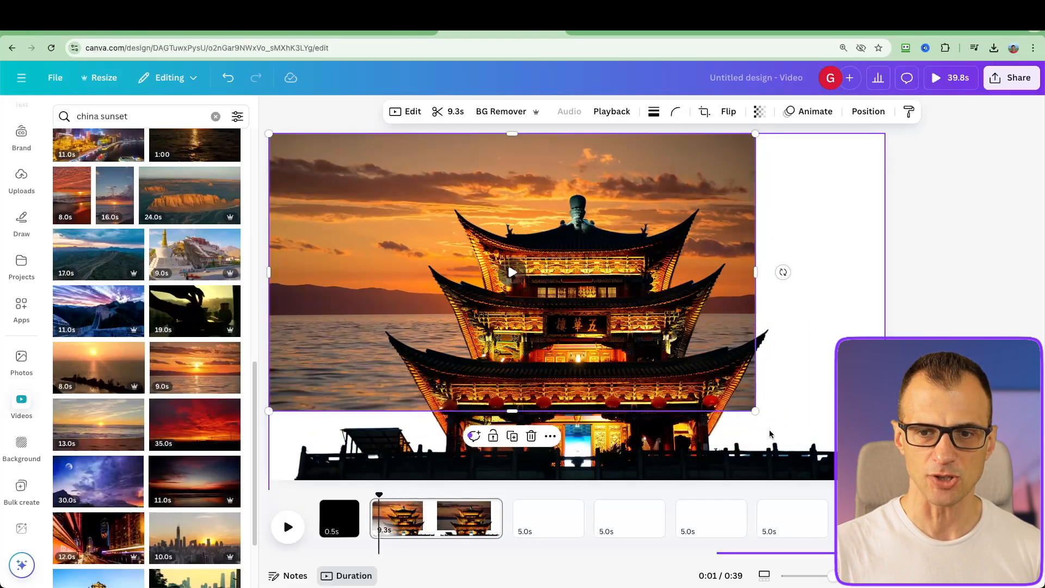
{"action": "left_click_drag", "start_coordinate": [755, 411], "coordinate": [905, 496]}
{"action": "left_click", "coordinate": [945, 424]}
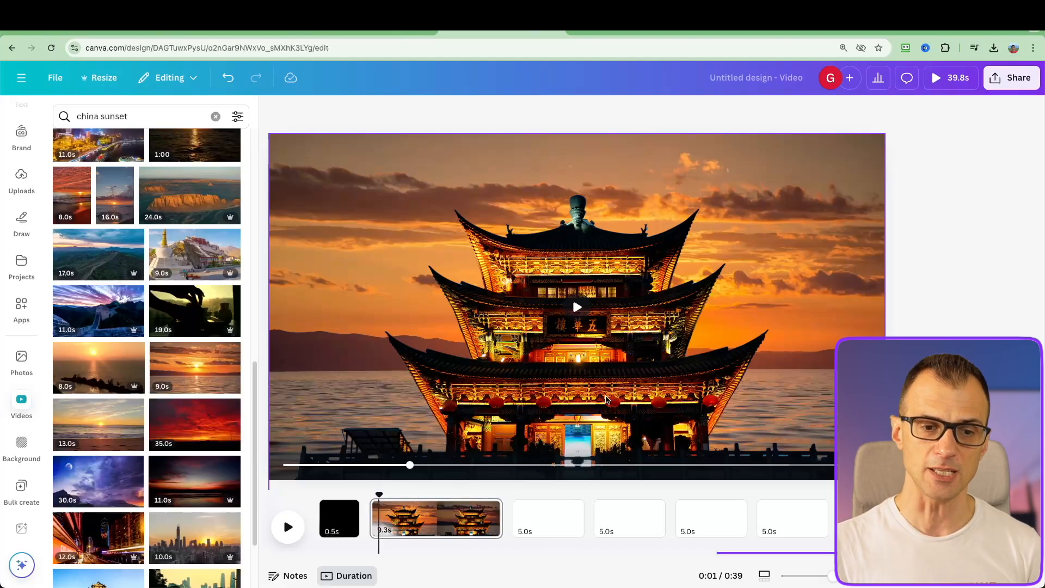
Play the second page from its start and trim its duration to 1.0 seconds
{"action": "left_click_drag", "start_coordinate": [379, 495], "coordinate": [371, 495]}
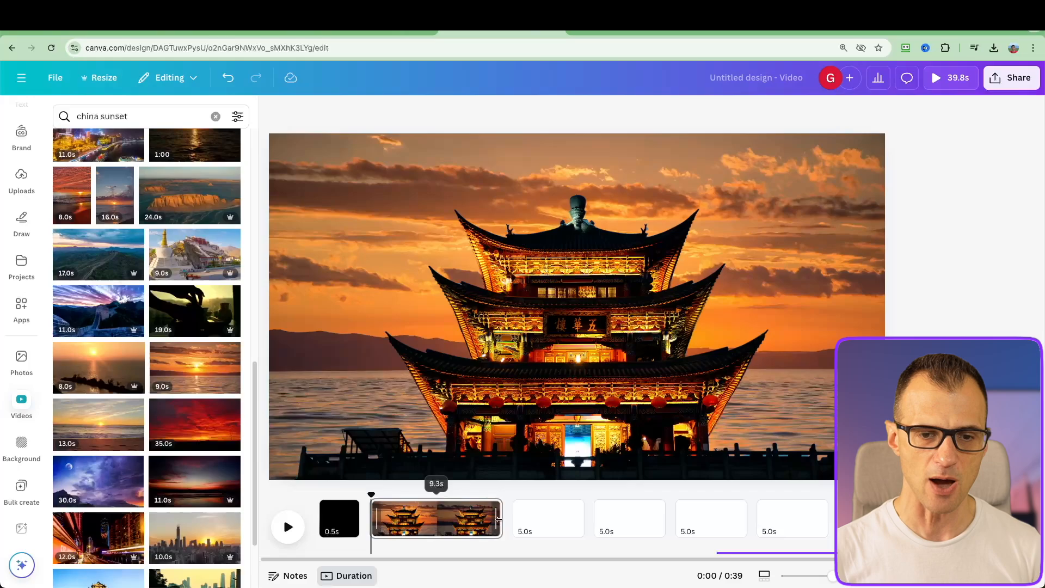
{"action": "left_click", "coordinate": [288, 527]}
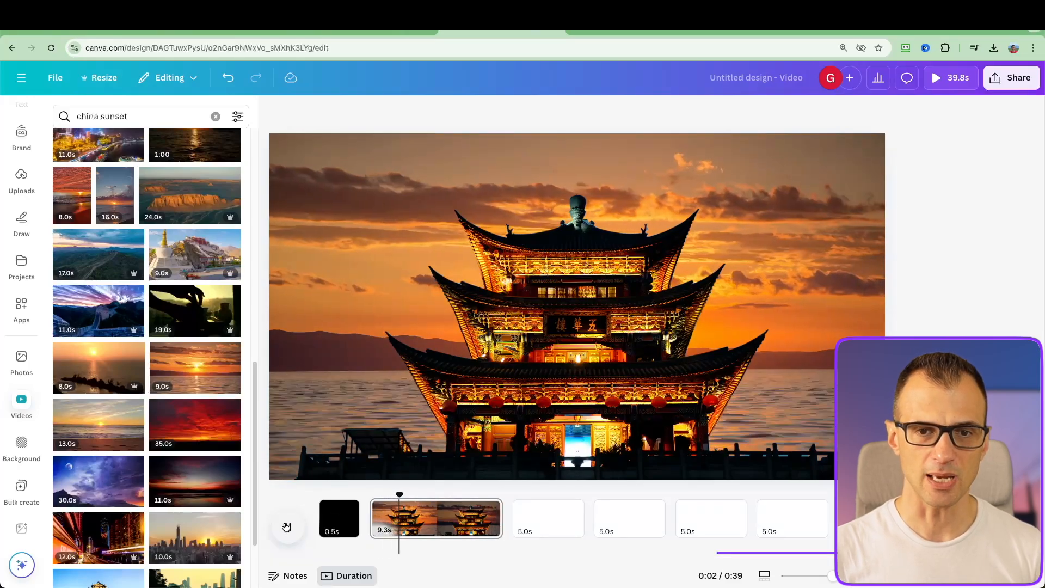
{"action": "left_click", "coordinate": [287, 526]}
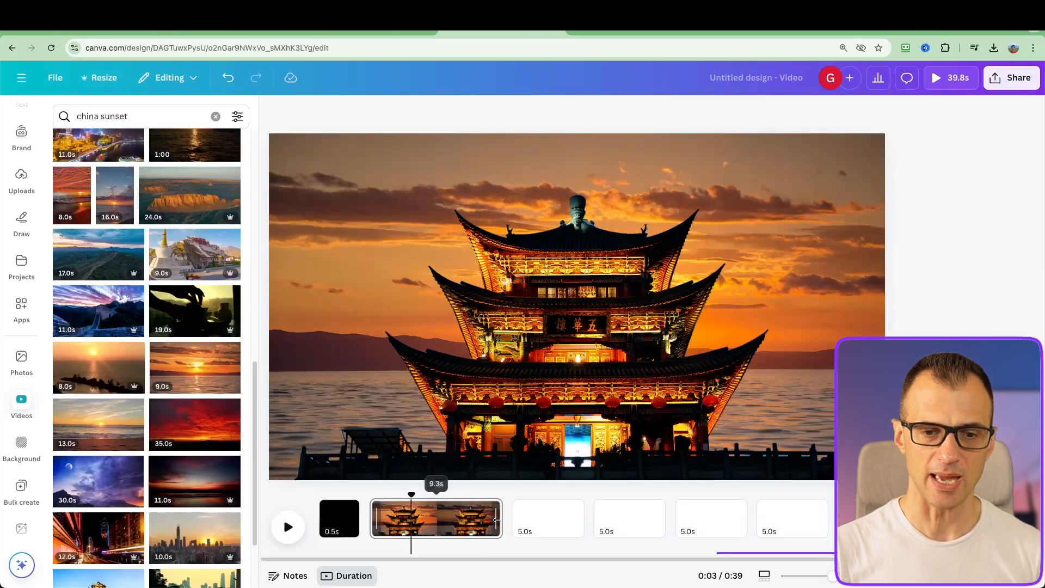
{"action": "left_click_drag", "start_coordinate": [499, 521], "coordinate": [382, 518]}
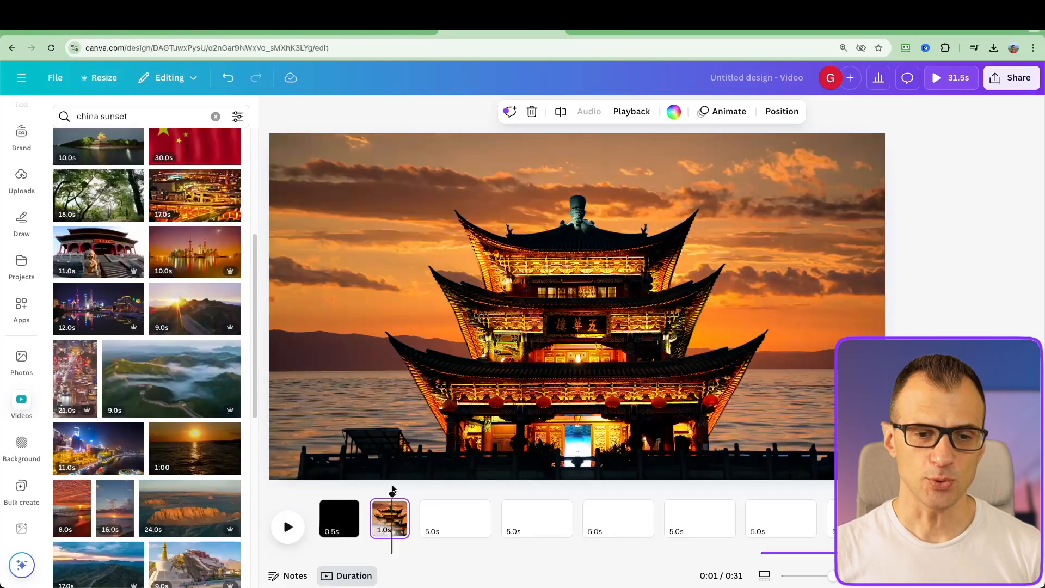
Shorten the blank third page to 1.0 seconds and place the playhead within it
{"action": "left_click_drag", "start_coordinate": [391, 494], "coordinate": [422, 493]}
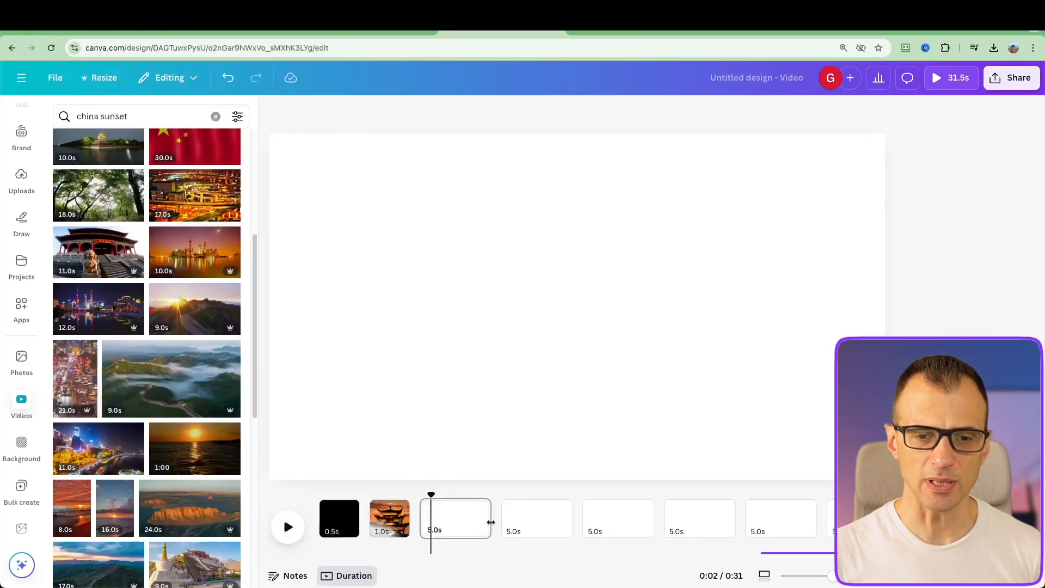
{"action": "left_click_drag", "start_coordinate": [486, 523], "coordinate": [431, 529]}
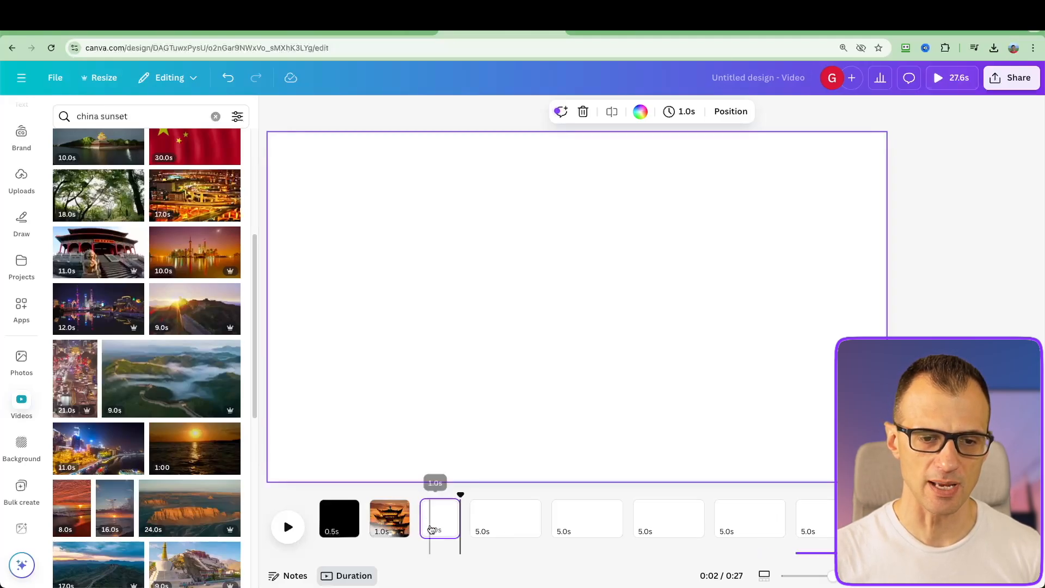
{"action": "left_click", "coordinate": [434, 525]}
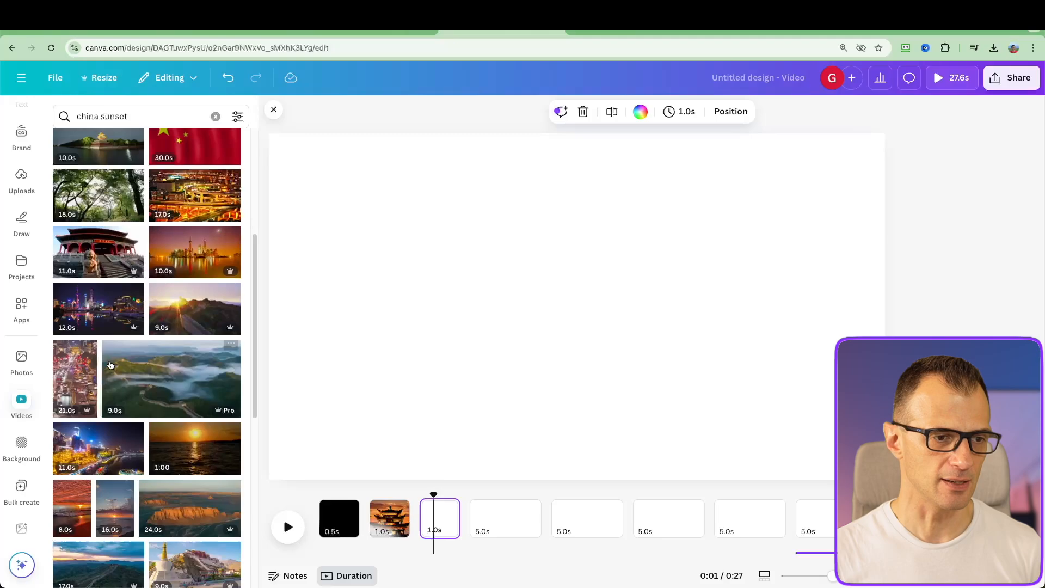
Search the stock videos for "china scenery" and add the 32-second river valley clip to the third page
{"action": "left_click", "coordinate": [24, 405]}
{"action": "left_click", "coordinate": [132, 119]}
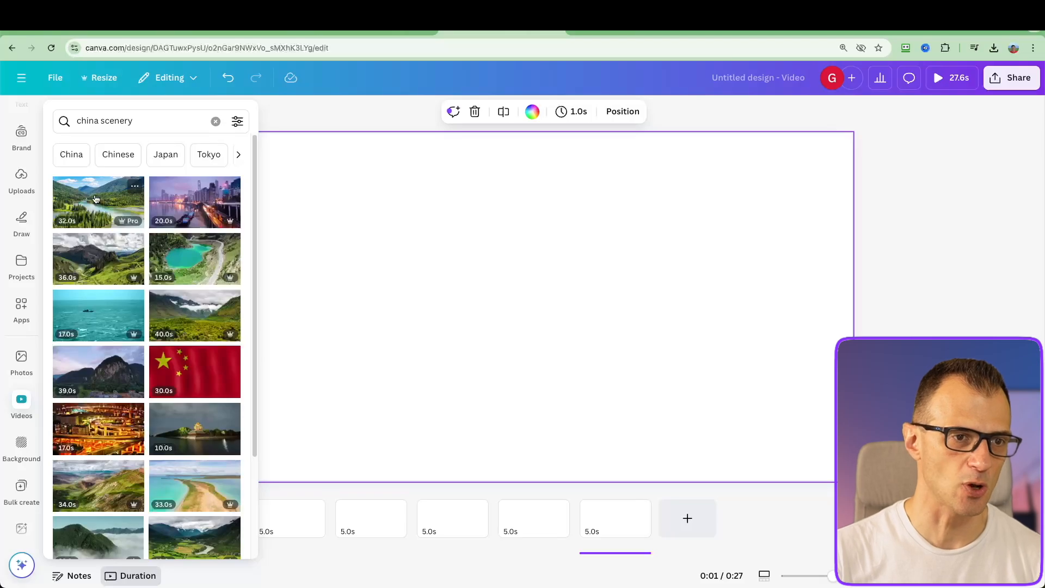
{"action": "left_click_drag", "start_coordinate": [95, 199], "coordinate": [416, 275]}
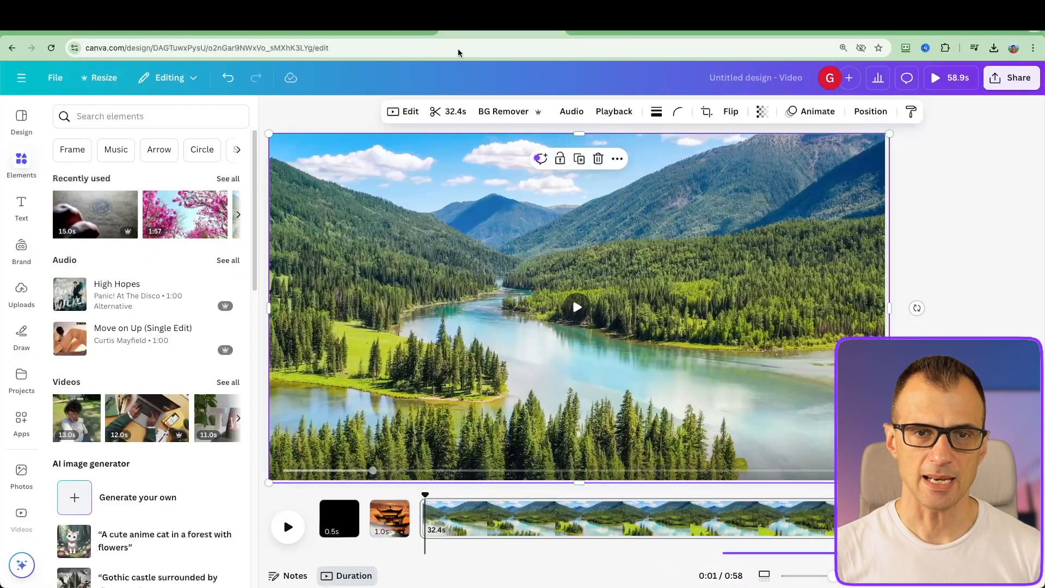
Trim the river valley clip on the third page to 1.0 seconds
{"action": "left_click", "coordinate": [454, 112]}
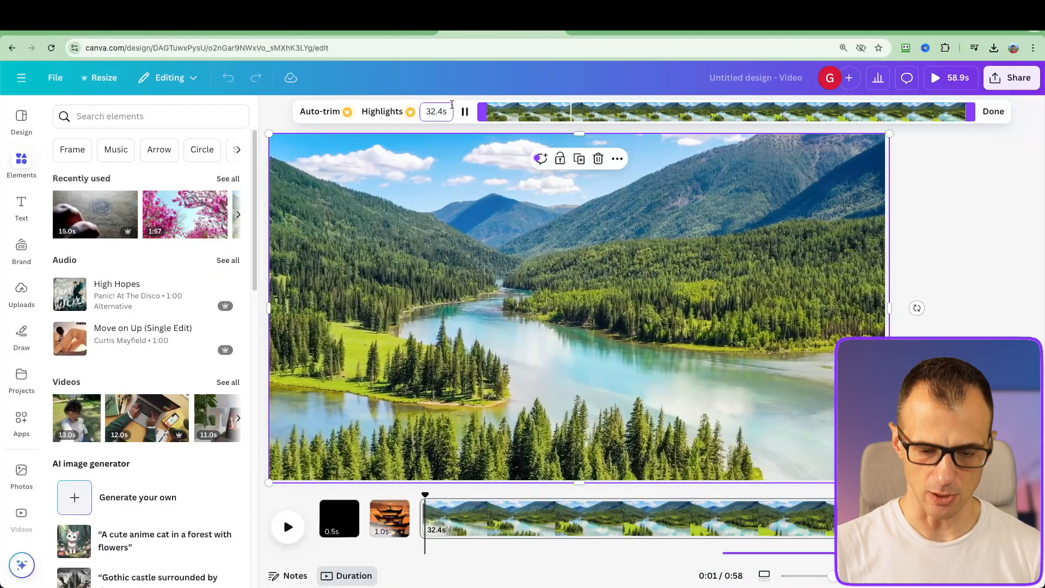
{"action": "type", "text": "1.0s"}
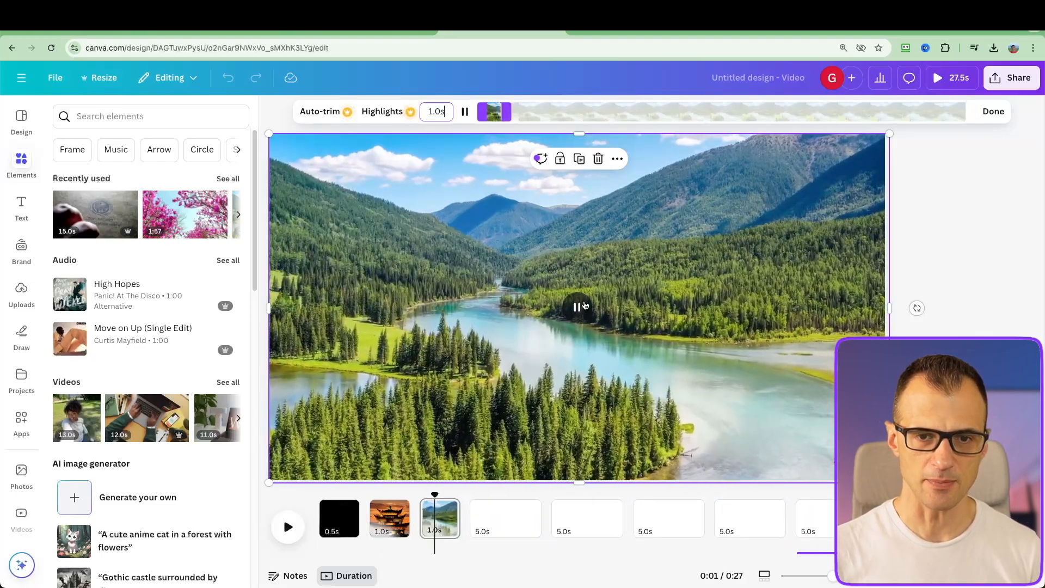
{"action": "left_click", "coordinate": [264, 181]}
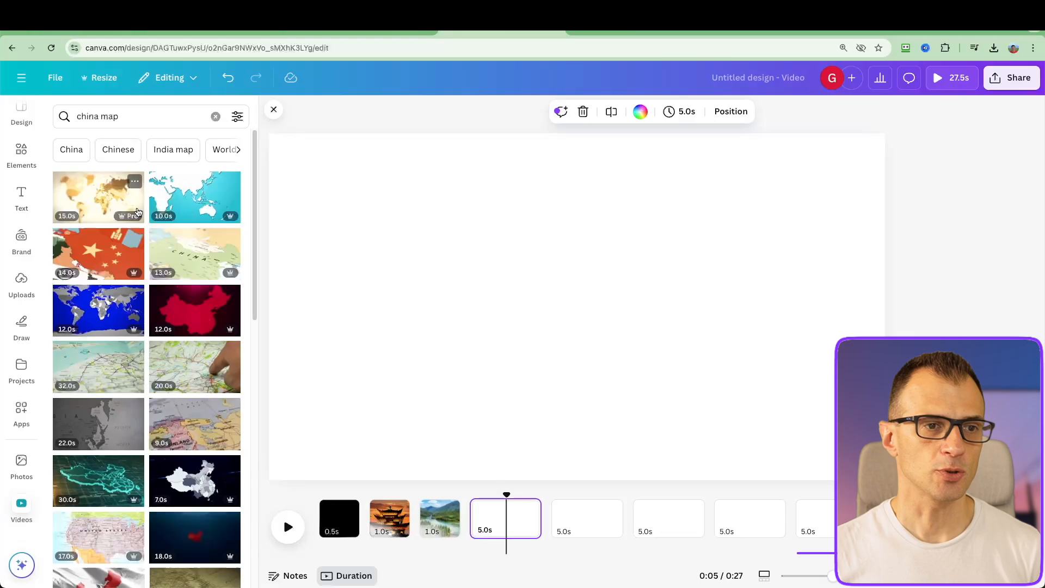
Fill the fourth page with the golden world map video from the "china map" results and trim it to 1.6 seconds
{"action": "left_click_drag", "start_coordinate": [138, 212], "coordinate": [501, 520]}
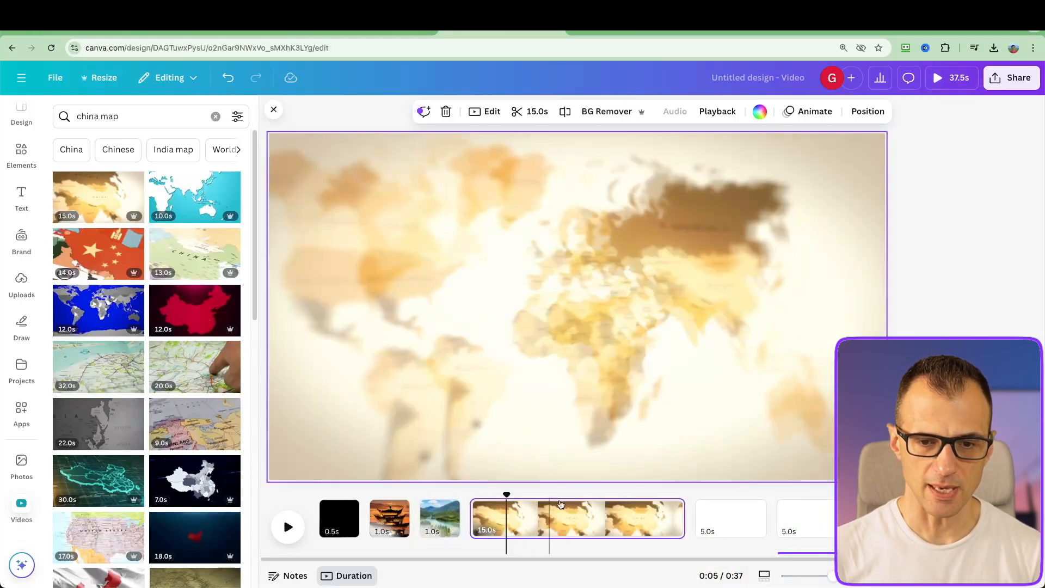
{"action": "left_click_drag", "start_coordinate": [687, 517], "coordinate": [493, 519]}
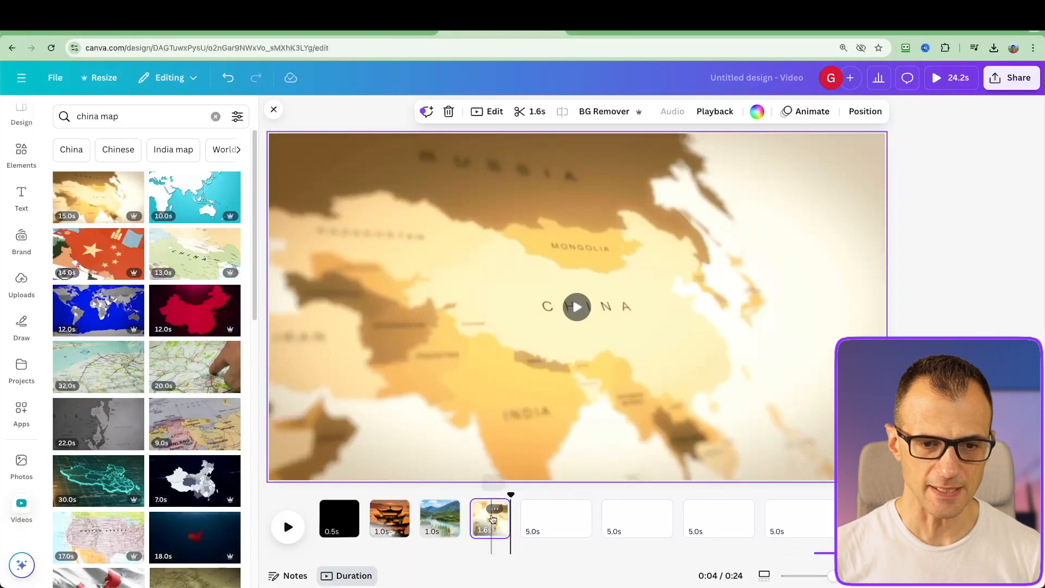
Play the video from the third page through the map clip, and return the playhead to the first page
{"action": "left_click", "coordinate": [435, 517]}
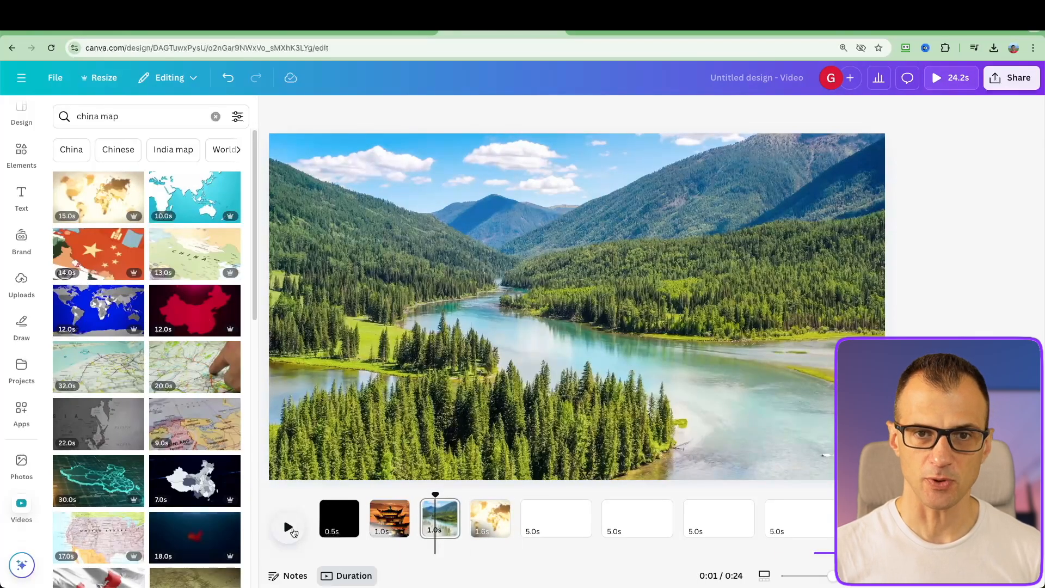
{"action": "left_click", "coordinate": [292, 532]}
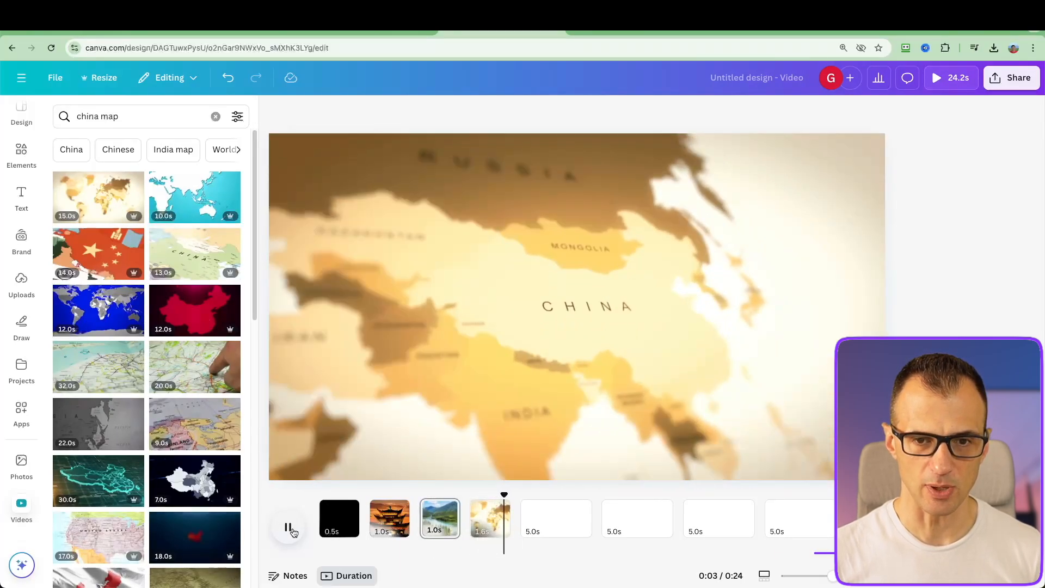
{"action": "left_click", "coordinate": [292, 532]}
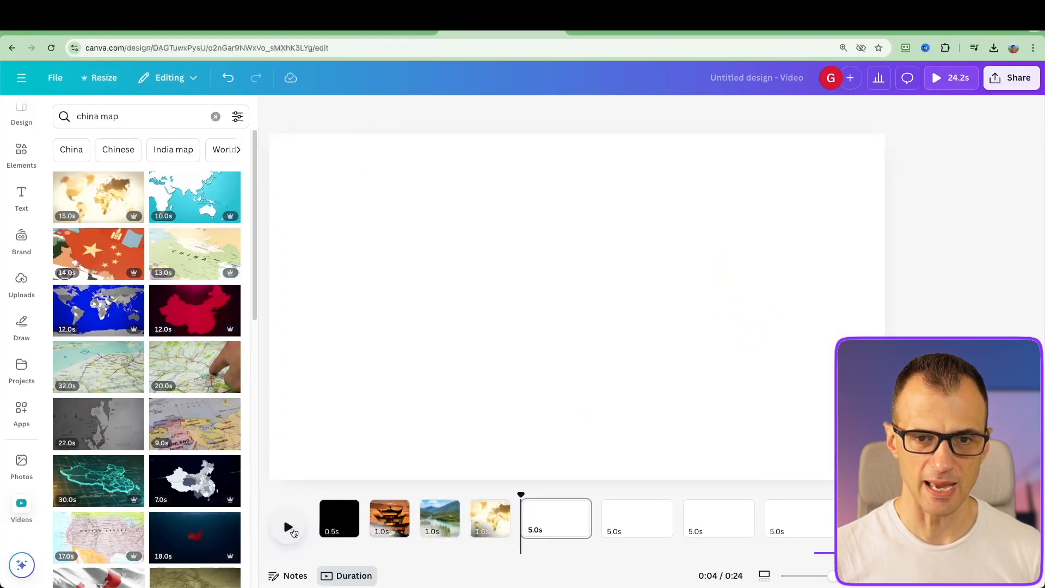
{"action": "left_click", "coordinate": [478, 496]}
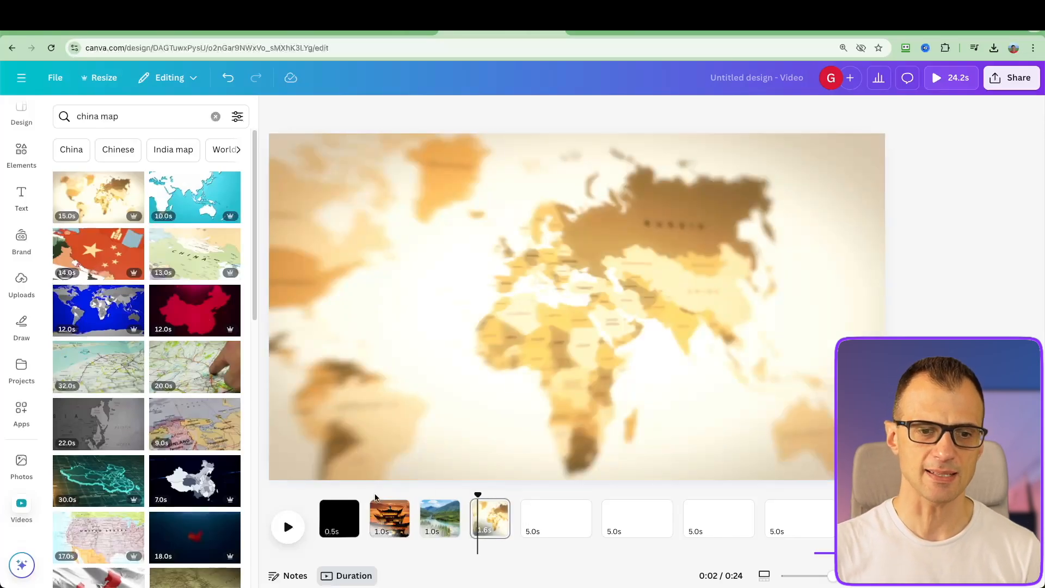
{"action": "left_click", "coordinate": [340, 495]}
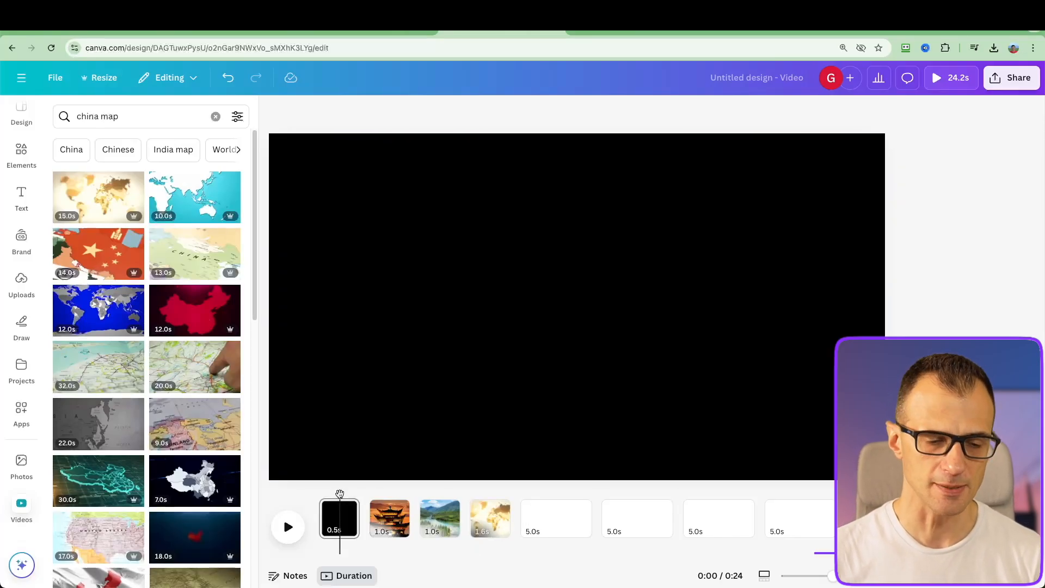
Place the playhead within the blank fifth page and search the stock videos for "china"
{"action": "left_click_drag", "start_coordinate": [340, 495], "coordinate": [538, 496]}
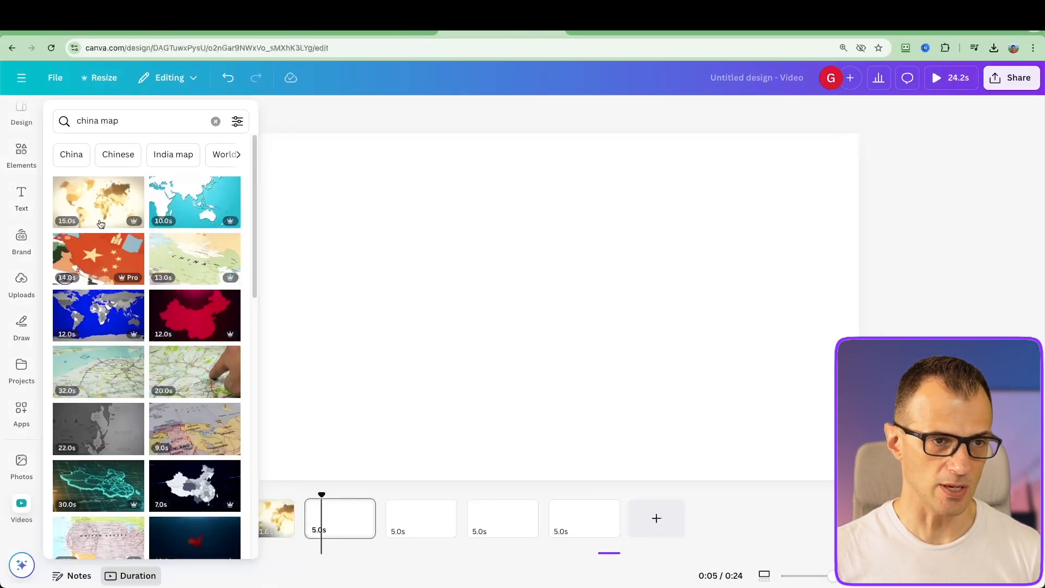
{"action": "left_click", "coordinate": [125, 120]}
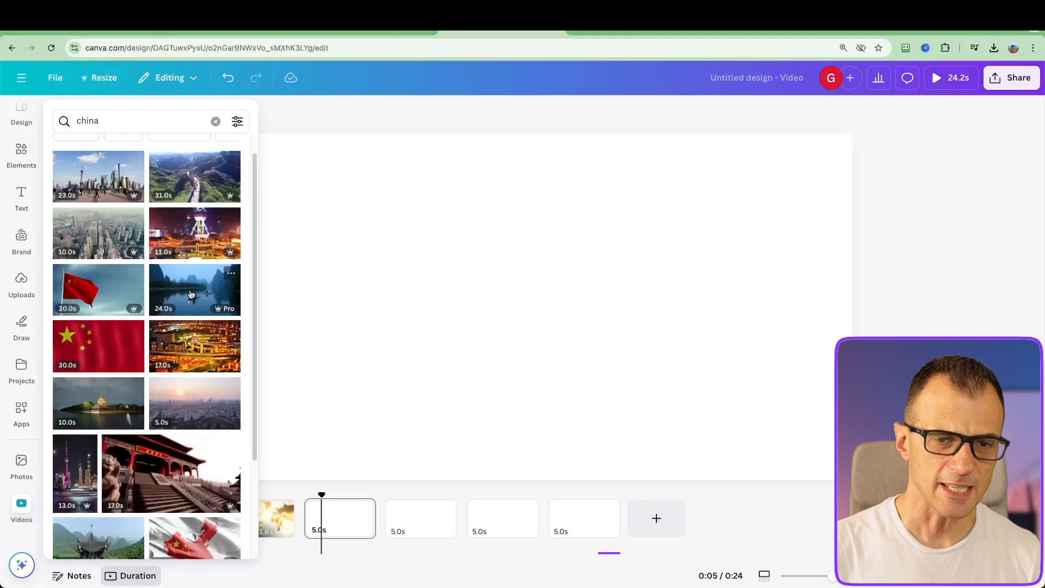
Fill the blank fifth page with the video of fishermen on rafts at dusk and trim it to 5.9 seconds
{"action": "left_click_drag", "start_coordinate": [191, 295], "coordinate": [327, 517]}
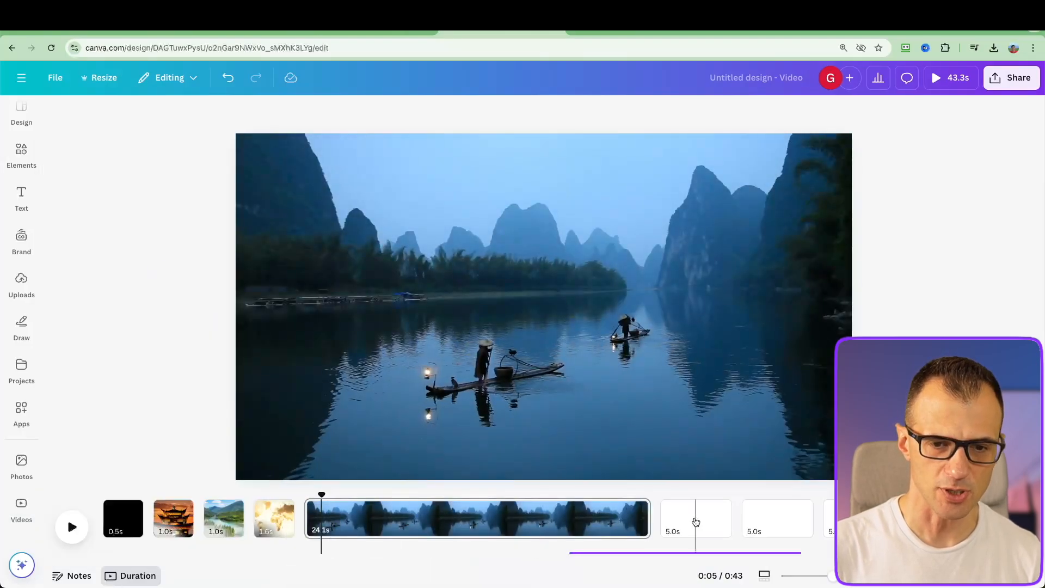
{"action": "left_click_drag", "start_coordinate": [649, 520], "coordinate": [389, 527]}
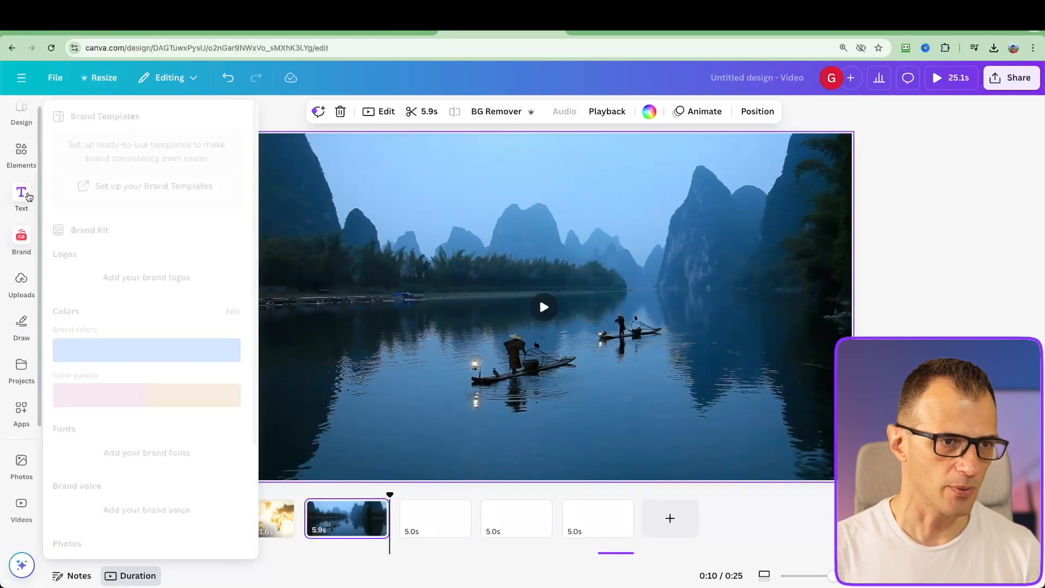
Search the stock videos for "china ancient", fill the sixth page with the terracotta warriors clip and trim it to 10.5 seconds
{"action": "left_click", "coordinate": [21, 504]}
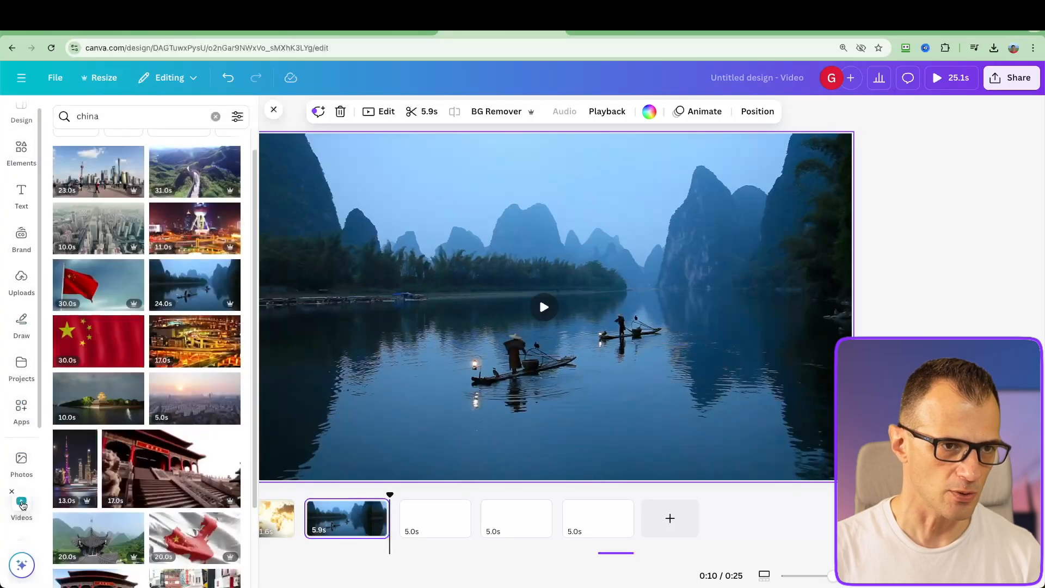
{"action": "type", "text": "ancient"}
{"action": "key", "text": "Return"}
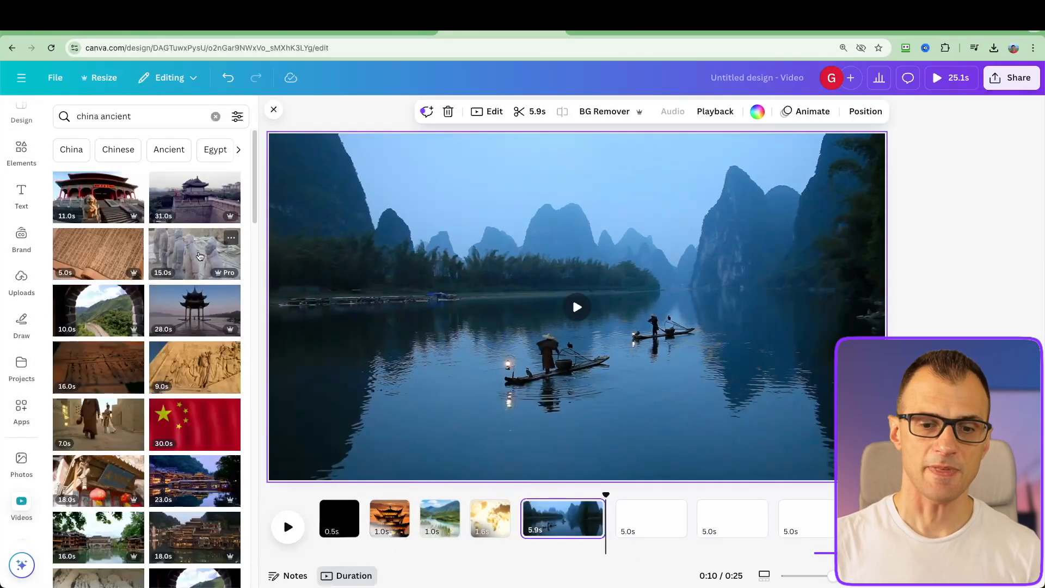
{"action": "left_click_drag", "start_coordinate": [199, 255], "coordinate": [636, 514]}
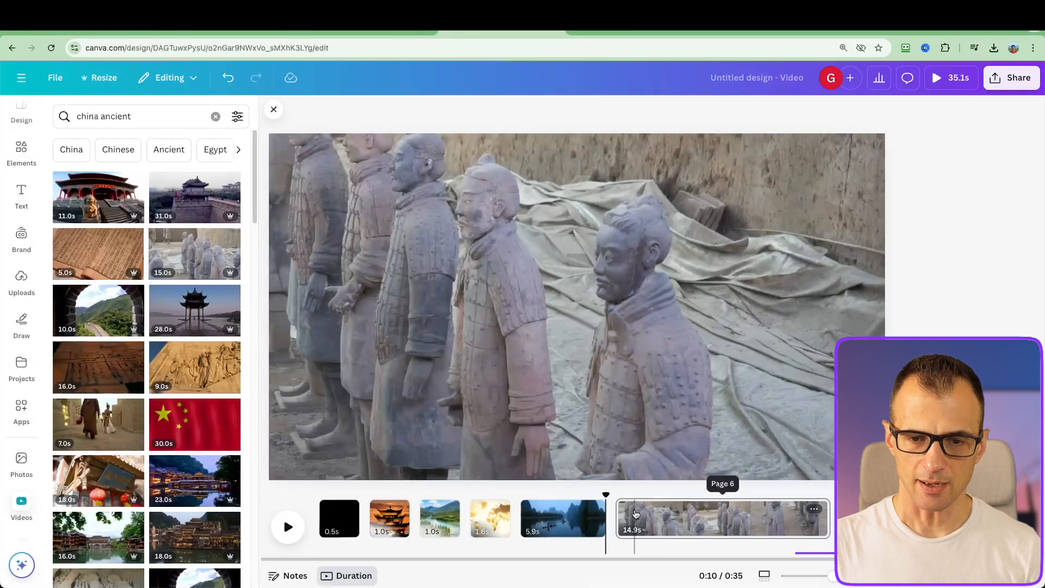
{"action": "left_click_drag", "start_coordinate": [828, 518], "coordinate": [767, 519]}
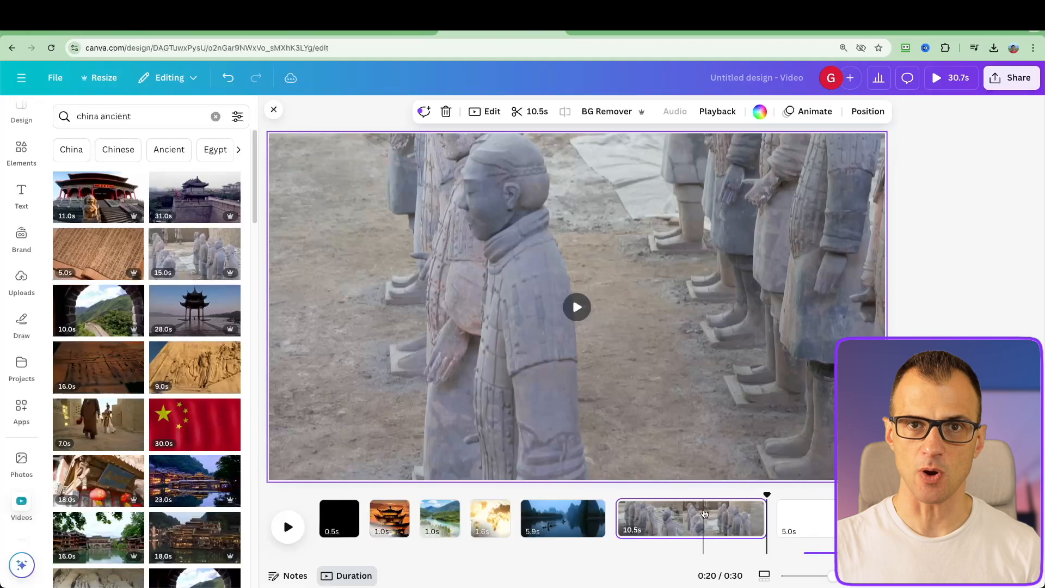
Return to the pagoda page and search the elements for "camera overlay", limited to videos
{"action": "left_click", "coordinate": [379, 496]}
{"action": "scroll", "coordinate": [29, 185], "scroll_direction": "up", "scroll_amount": 1}
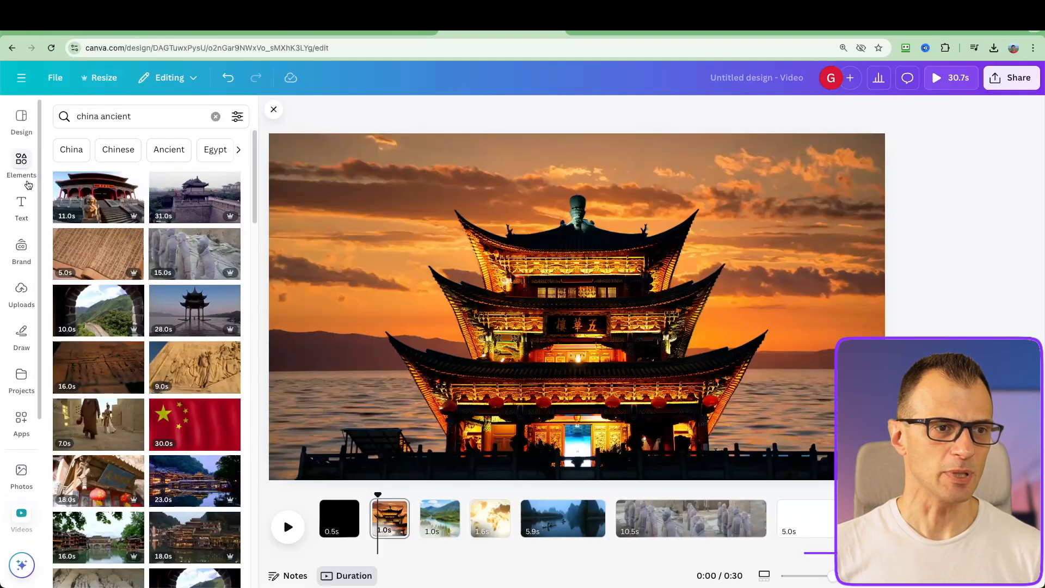
{"action": "left_click", "coordinate": [21, 166]}
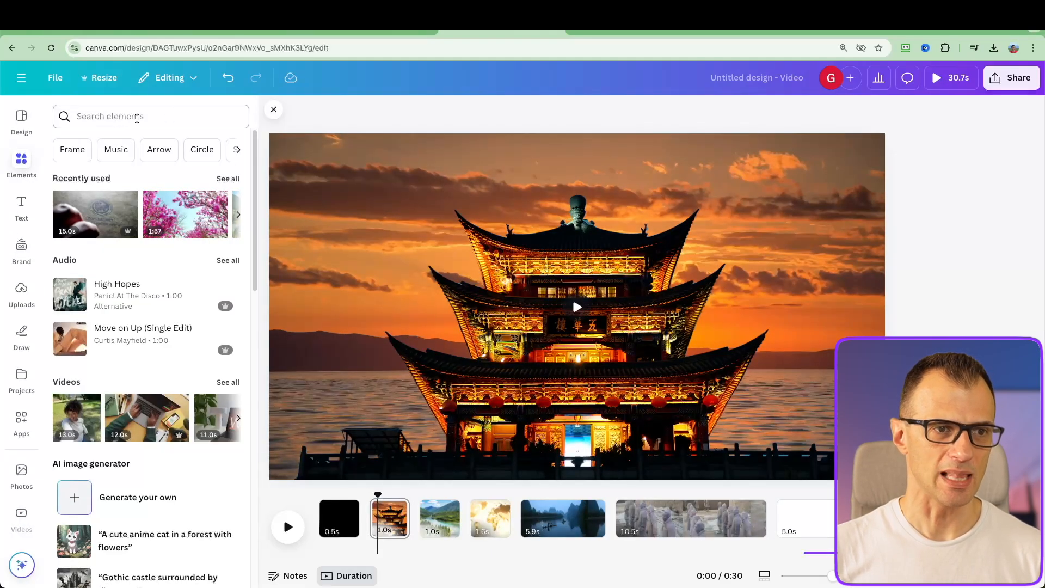
{"action": "left_click", "coordinate": [136, 118]}
{"action": "type", "text": "camera overlay"}
{"action": "key", "text": "Return"}
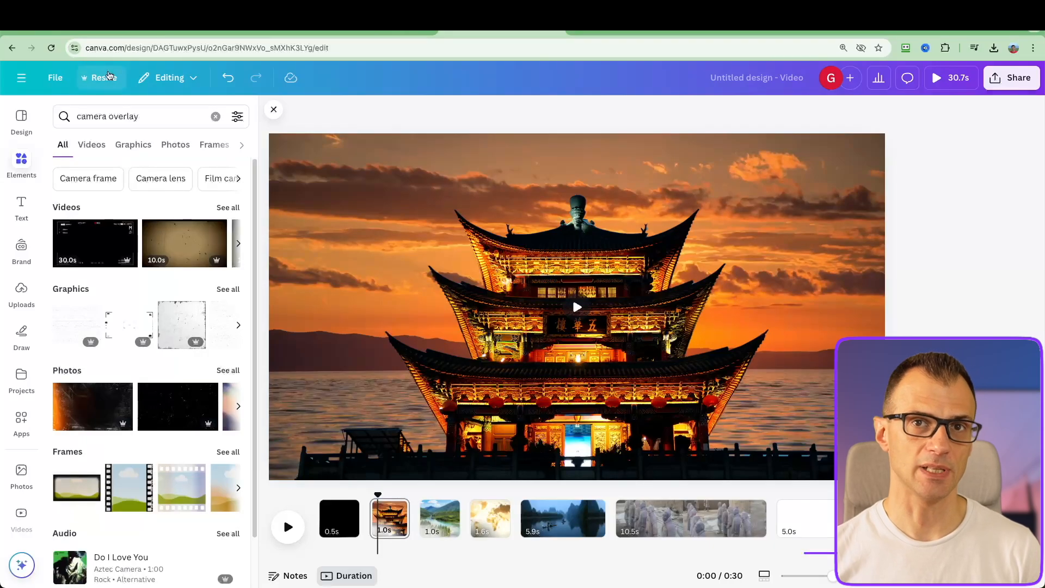
{"action": "left_click", "coordinate": [92, 144]}
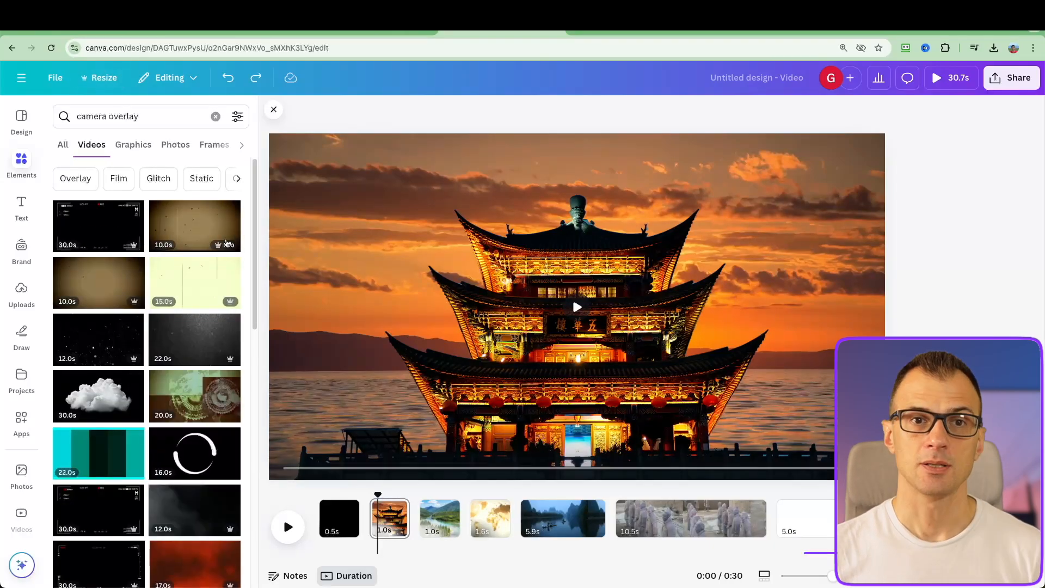
Place the 10-second brown film grain video over the pagoda page, enlarge it to cover the whole page and make it mostly transparent
{"action": "left_click", "coordinate": [227, 244]}
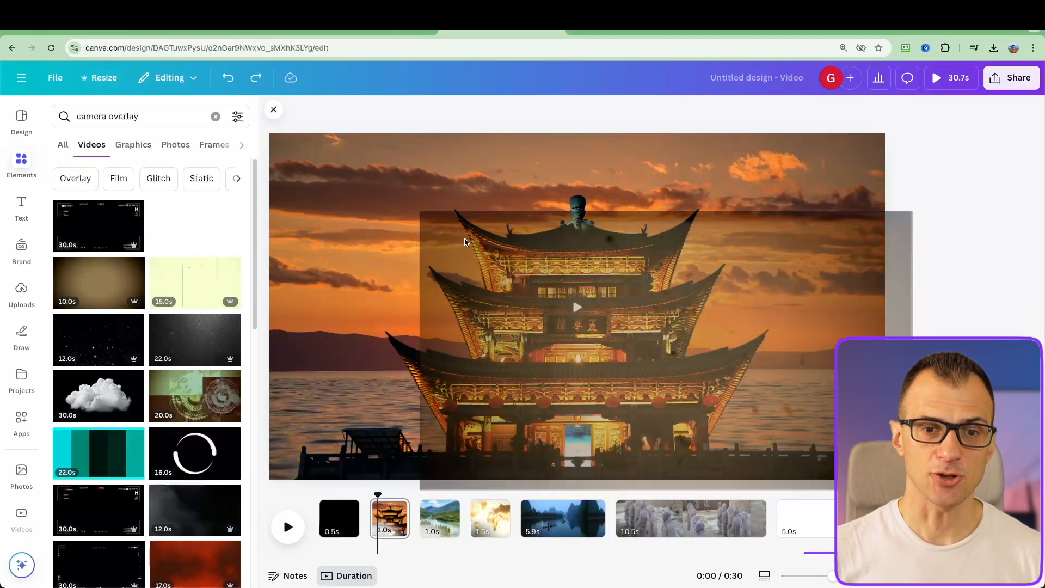
{"action": "left_click_drag", "start_coordinate": [379, 208], "coordinate": [294, 150]}
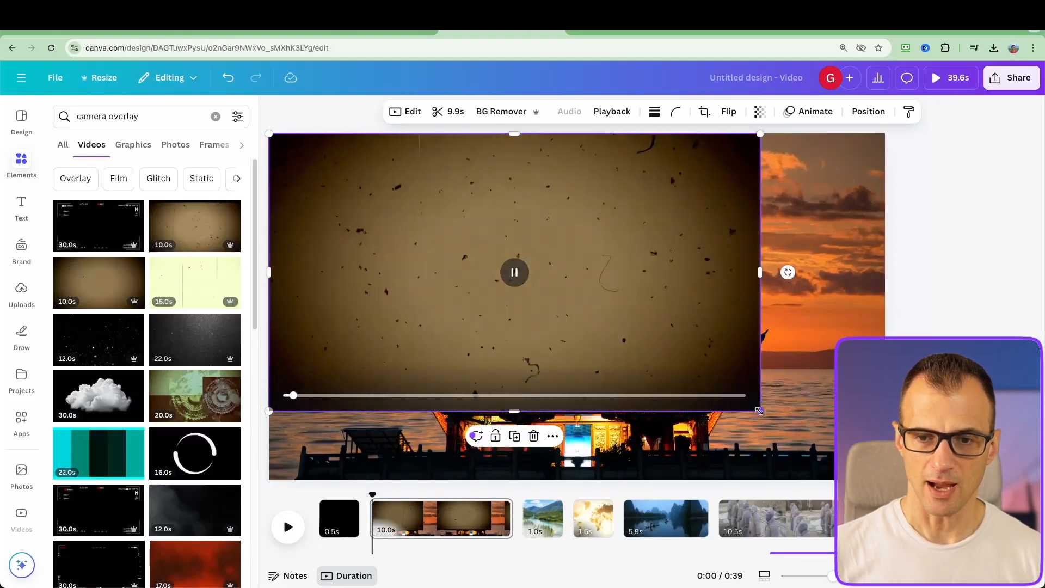
{"action": "left_click_drag", "start_coordinate": [758, 412], "coordinate": [881, 479]}
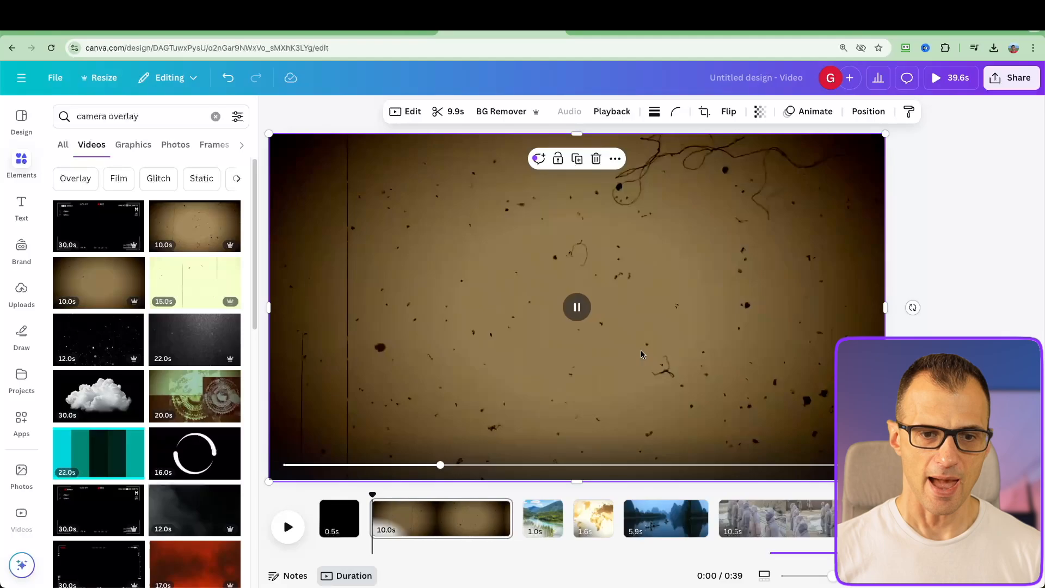
{"action": "left_click", "coordinate": [586, 310]}
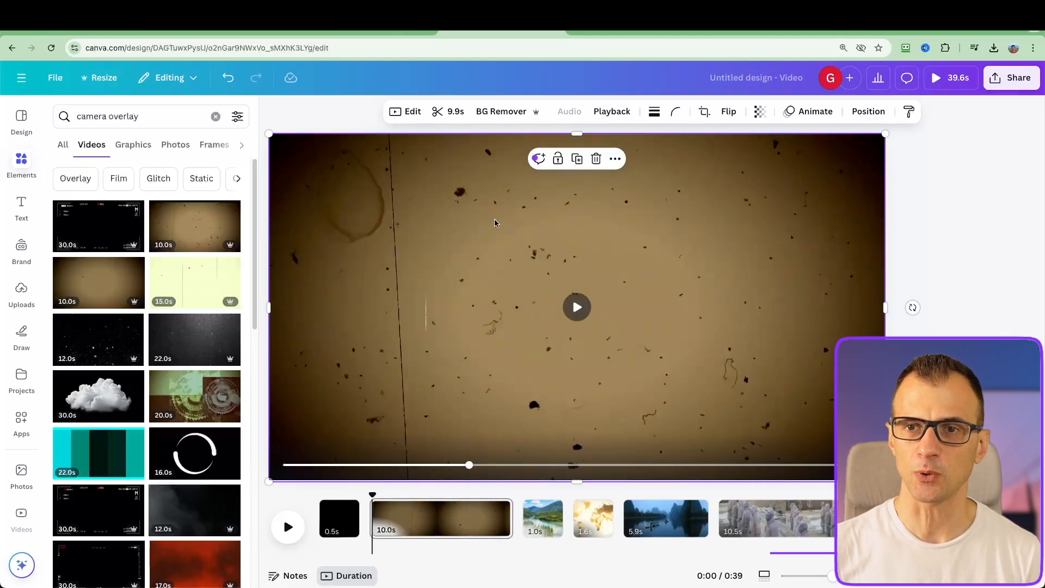
{"action": "left_click", "coordinate": [759, 112]}
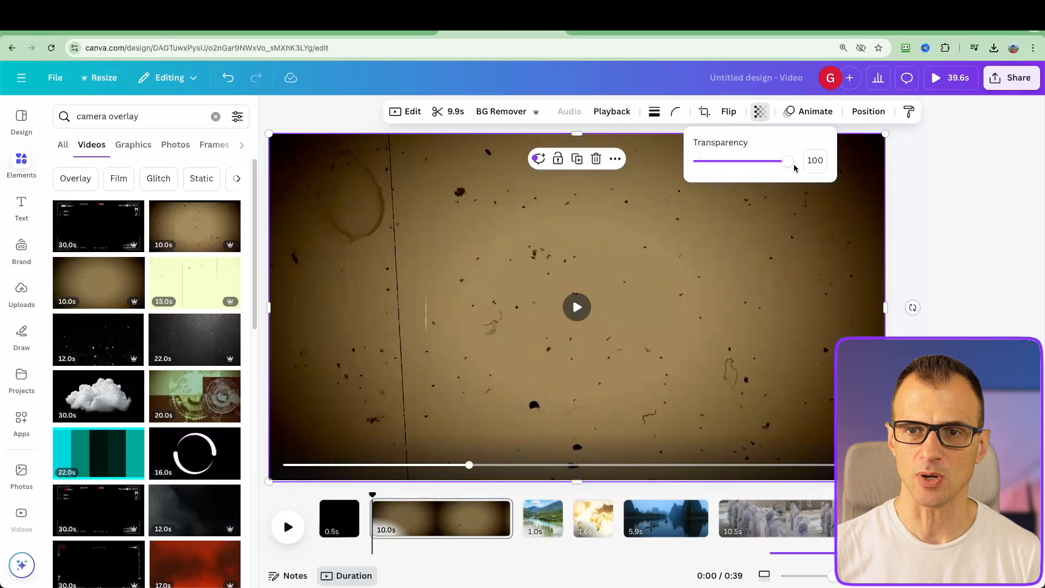
{"action": "left_click_drag", "start_coordinate": [785, 171], "coordinate": [711, 165]}
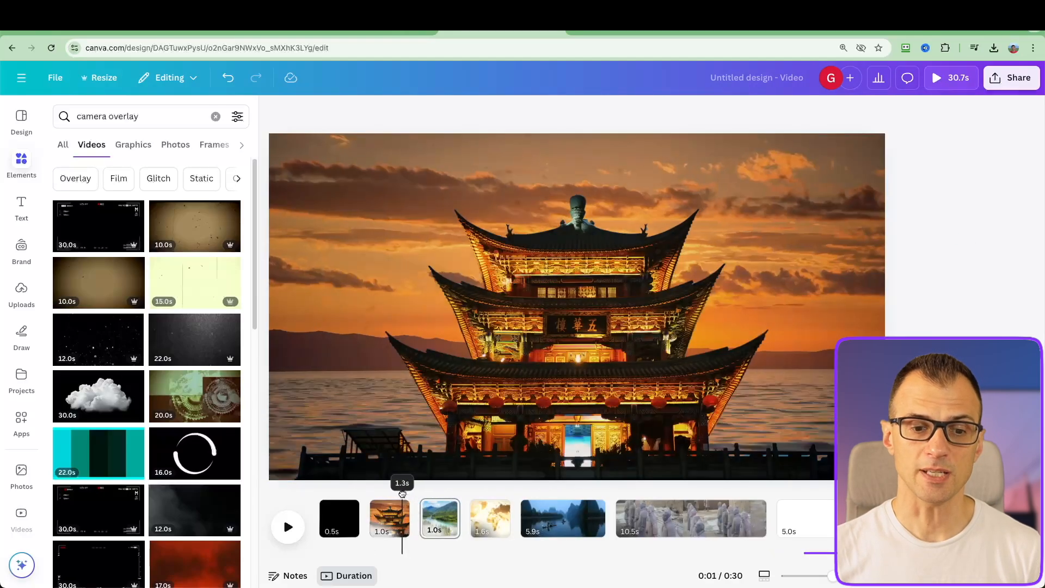
Browse the camera overlay videos and play the sequence from the black first page into the fishermen clip
{"action": "left_click_drag", "start_coordinate": [403, 493], "coordinate": [422, 495]}
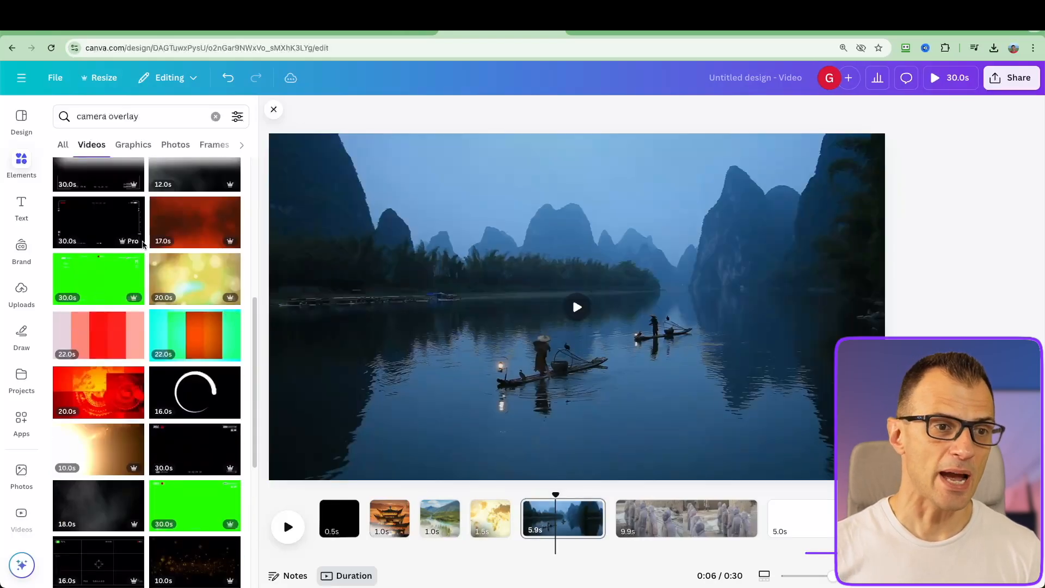
{"action": "scroll", "coordinate": [134, 332], "scroll_direction": "down", "scroll_amount": 3}
{"action": "scroll", "coordinate": [135, 332], "scroll_direction": "up", "scroll_amount": 10}
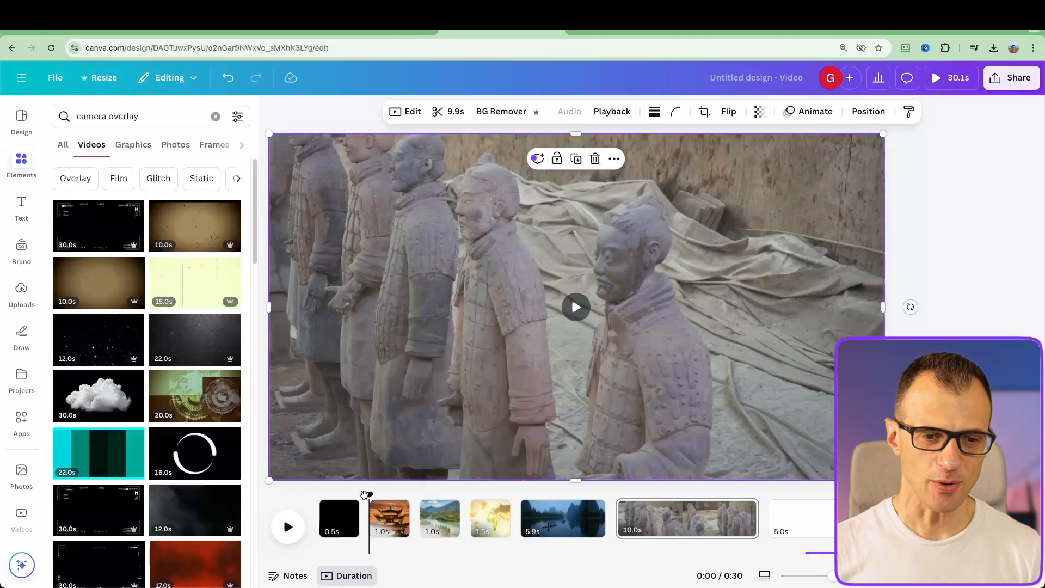
{"action": "left_click_drag", "start_coordinate": [365, 494], "coordinate": [296, 492]}
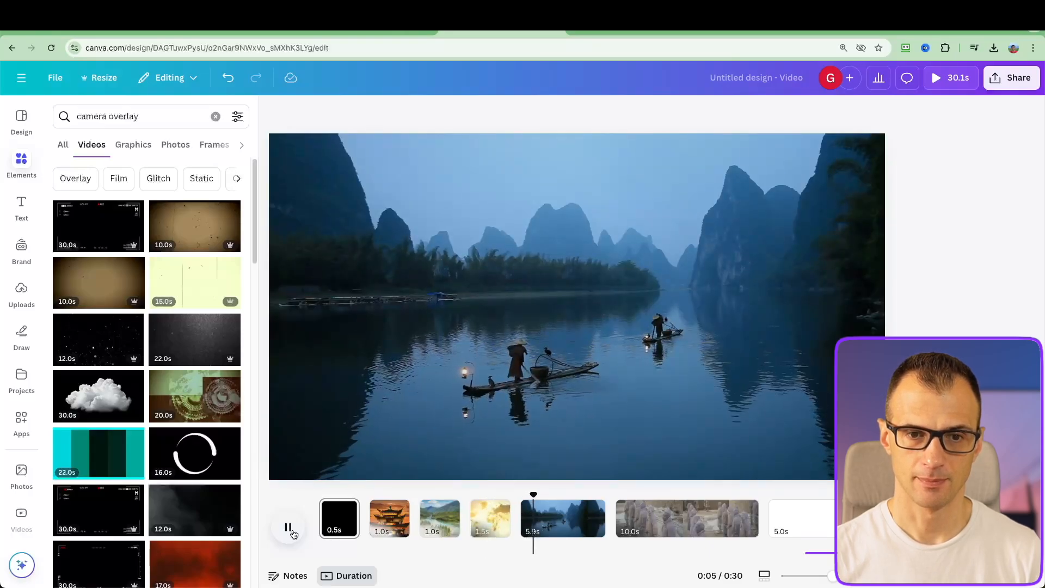
{"action": "left_click", "coordinate": [291, 531]}
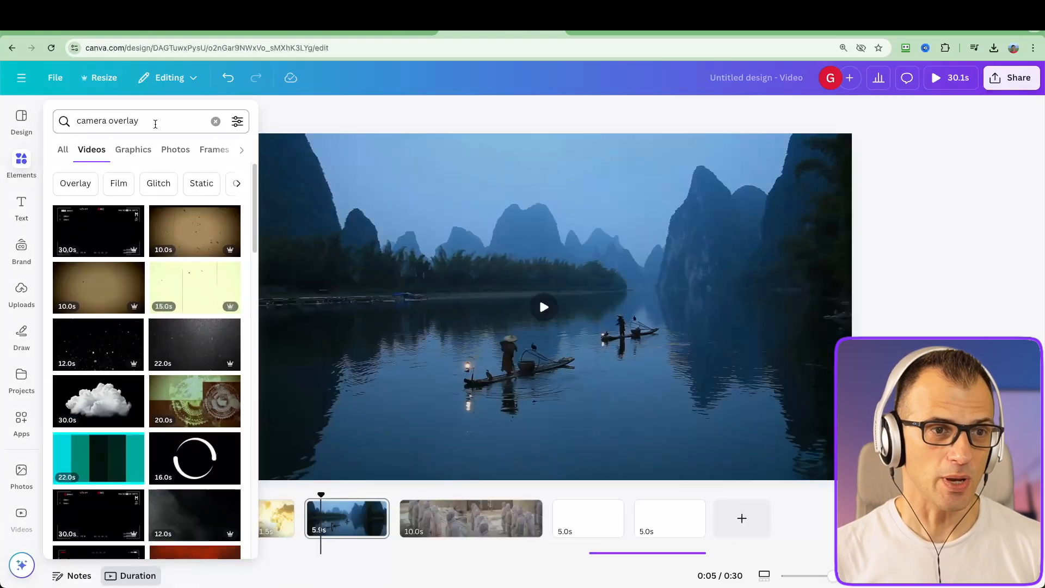
Replace the "camera overlay" search in the elements library with a search for "riser"
{"action": "left_click_drag", "start_coordinate": [154, 121], "coordinate": [76, 126]}
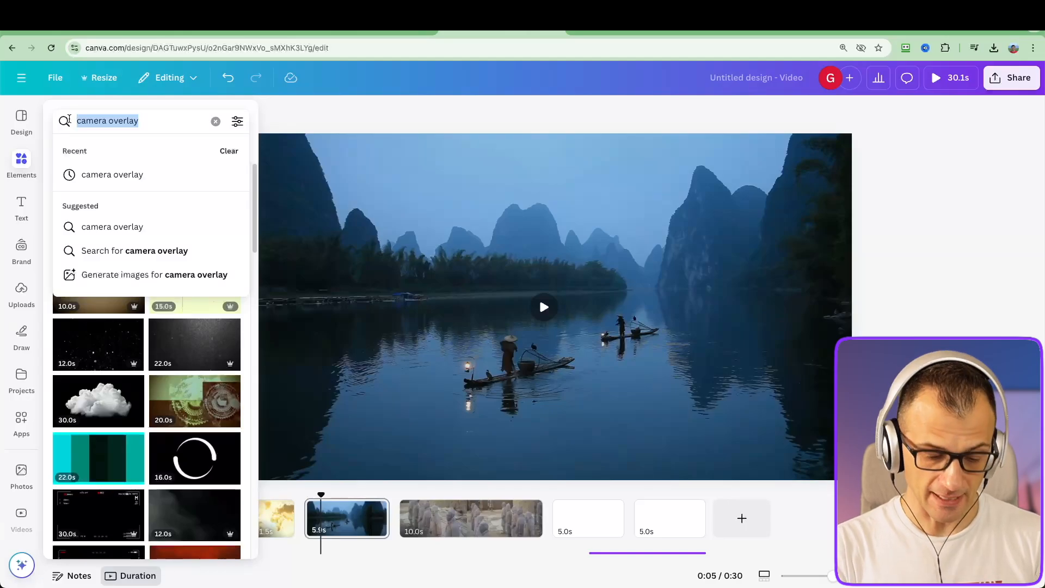
{"action": "type", "text": "riser"}
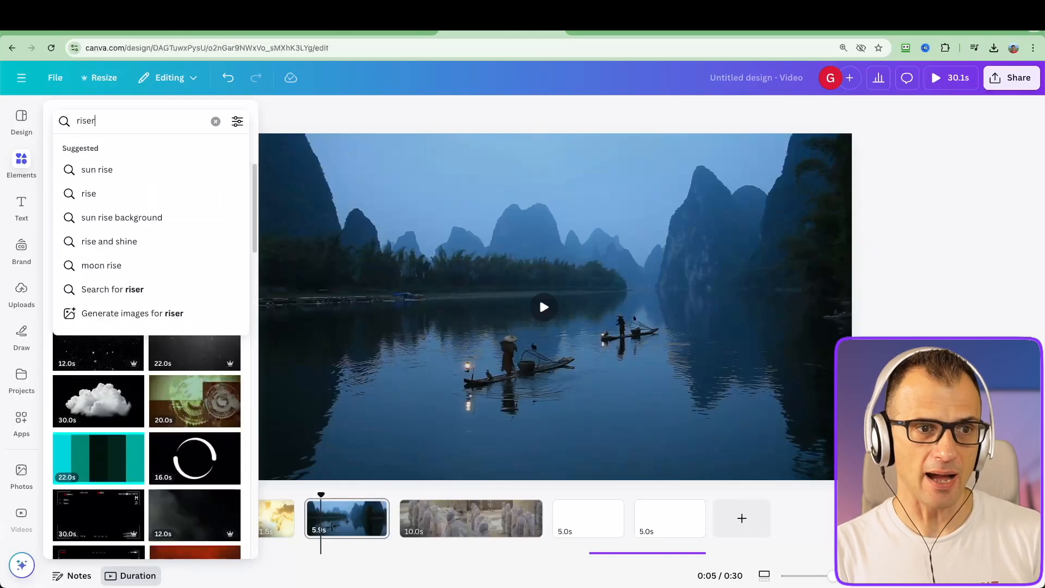
{"action": "type", "text": " whoosh impact"}
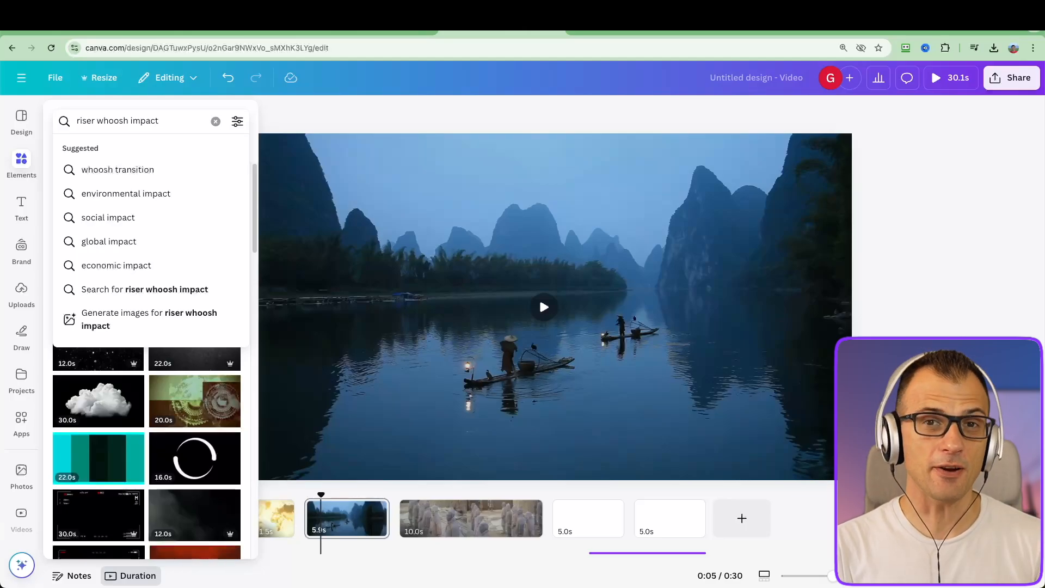
{"action": "key", "text": "BackSpace"}
{"action": "key", "text": "BackSpace"}
{"action": "key", "text": "BackSpace"}
{"action": "key", "text": "BackSpace"}
{"action": "key", "text": "BackSpace"}
{"action": "key", "text": "BackSpace"}
{"action": "key", "text": "BackSpace"}
{"action": "key", "text": "BackSpace"}
{"action": "key", "text": "BackSpace"}
{"action": "key", "text": "BackSpace"}
{"action": "key", "text": "BackSpace"}
{"action": "key", "text": "BackSpace"}
{"action": "key", "text": "BackSpace"}
{"action": "key", "text": "BackSpace"}
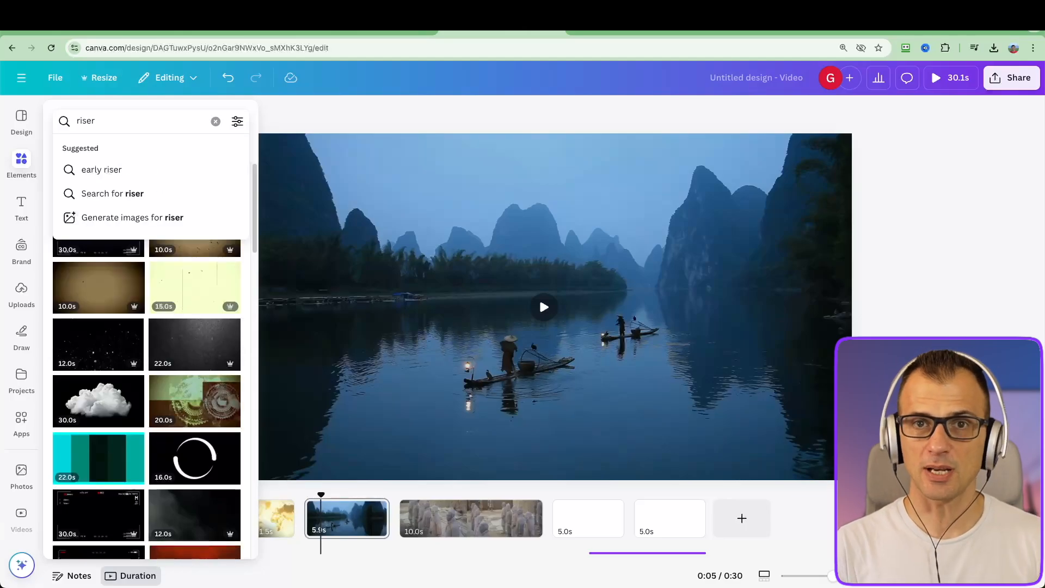
{"action": "key", "text": "Return"}
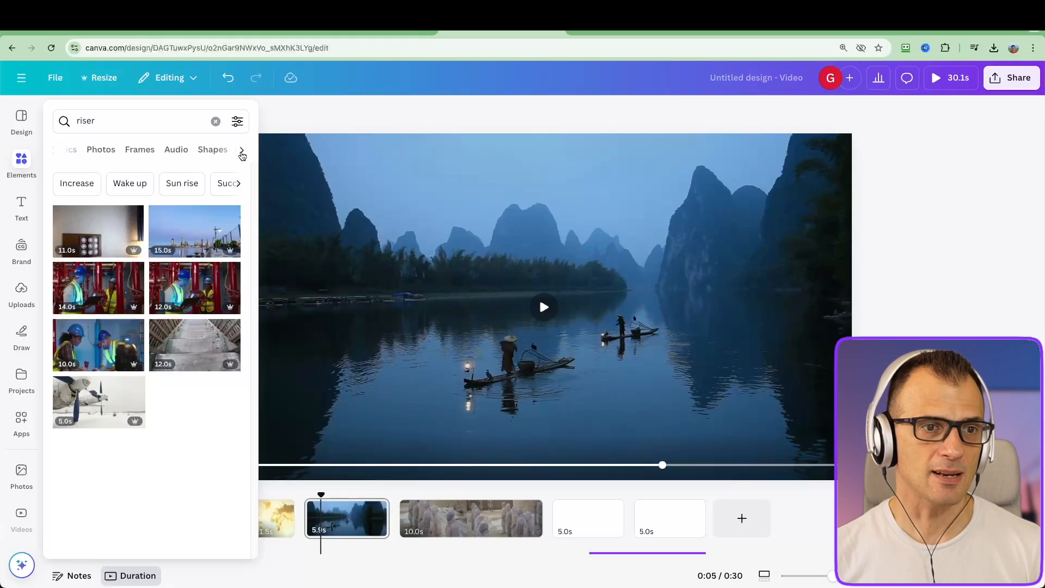
Limit the results to audio, preview Riser - Overgrown, and place Upsurge (Warm Riser) at the start of the timeline
{"action": "left_click", "coordinate": [243, 156]}
{"action": "left_click", "coordinate": [151, 150]}
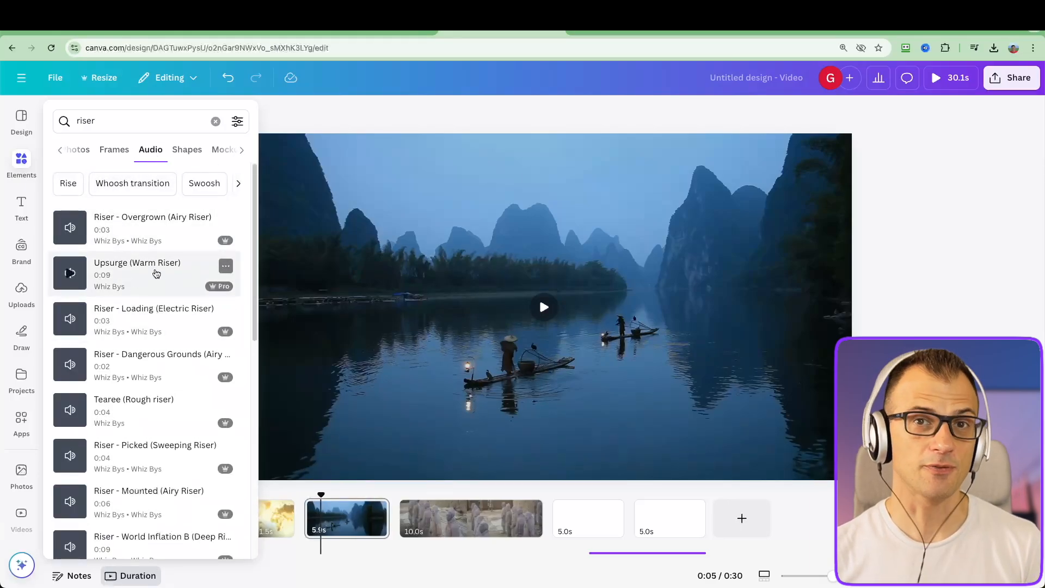
{"action": "left_click", "coordinate": [71, 227]}
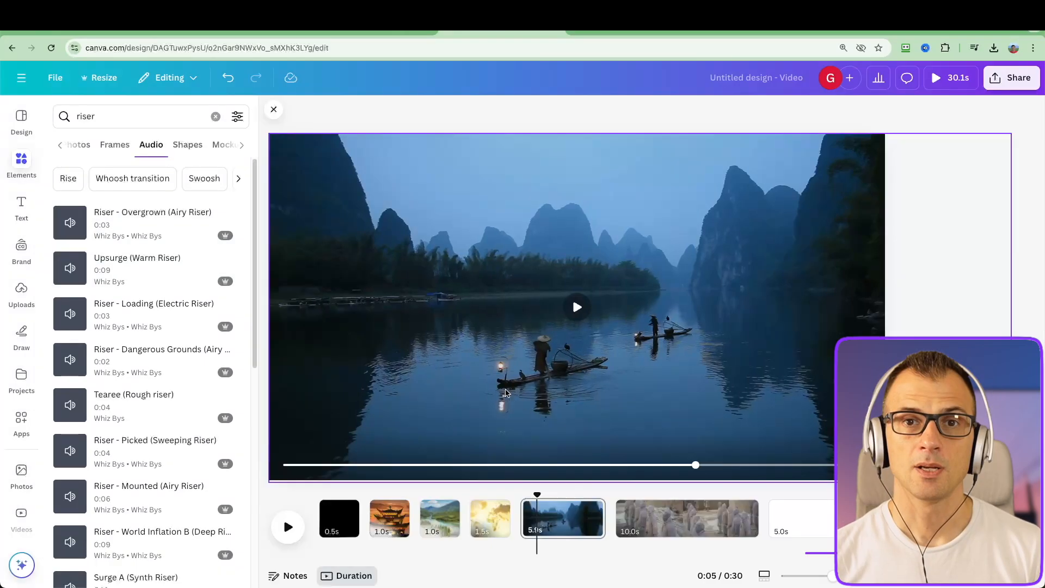
{"action": "left_click_drag", "start_coordinate": [152, 275], "coordinate": [327, 520]}
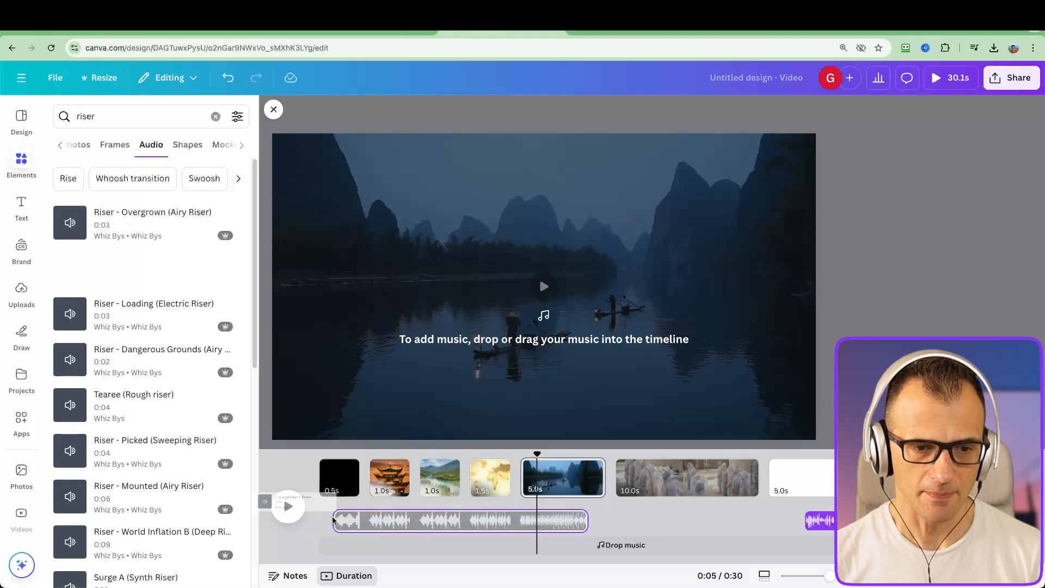
Search the audio elements for "tick" and place a ticking sound on the timeline beneath the pagoda page
{"action": "left_click", "coordinate": [89, 116]}
{"action": "double_click", "coordinate": [89, 116]}
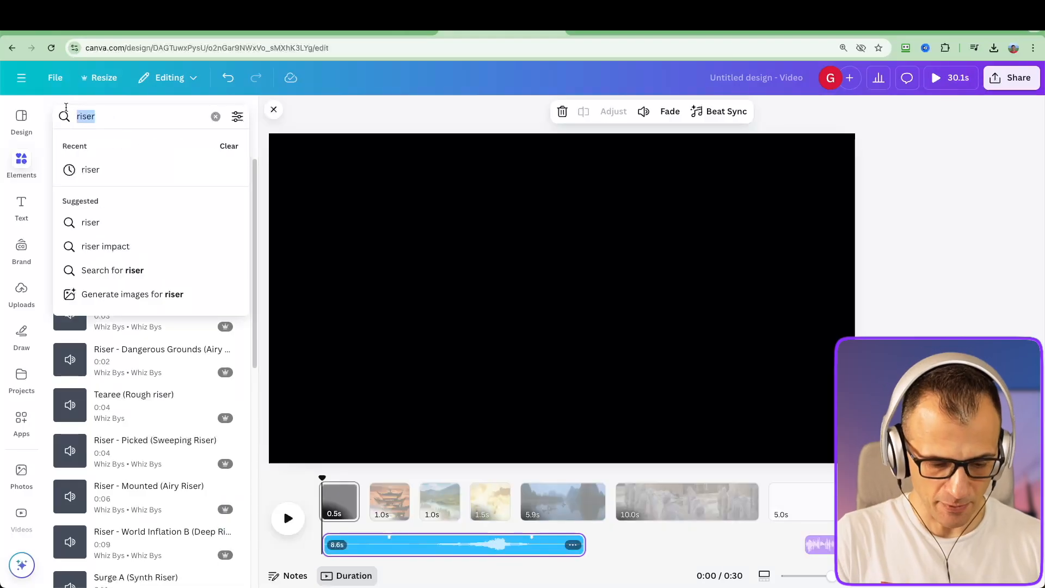
{"action": "type", "text": "tick"}
{"action": "key", "text": "Return"}
{"action": "scroll", "coordinate": [156, 219], "scroll_direction": "down", "scroll_amount": 2}
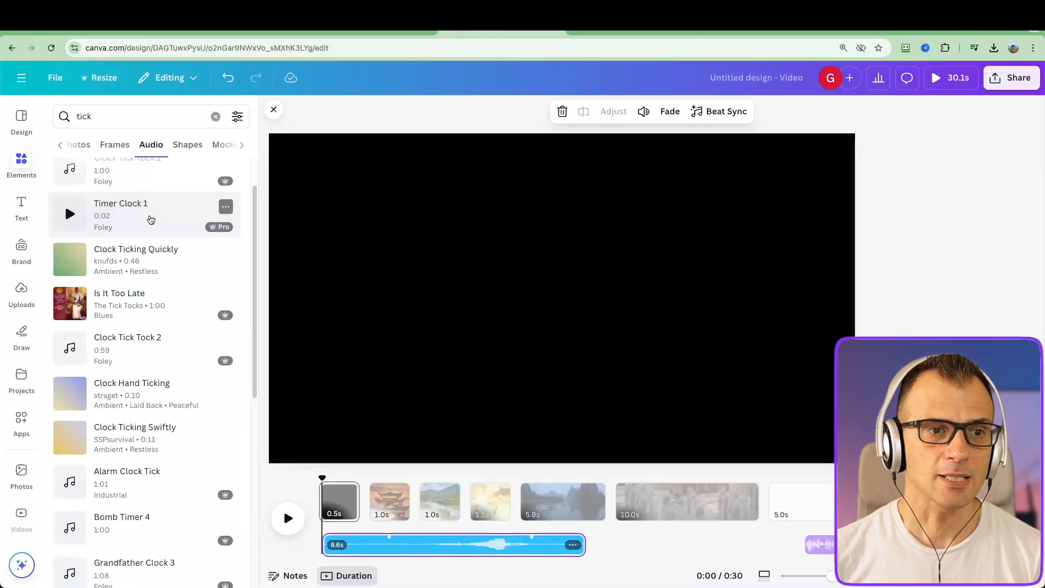
{"action": "left_click_drag", "start_coordinate": [150, 220], "coordinate": [372, 545]}
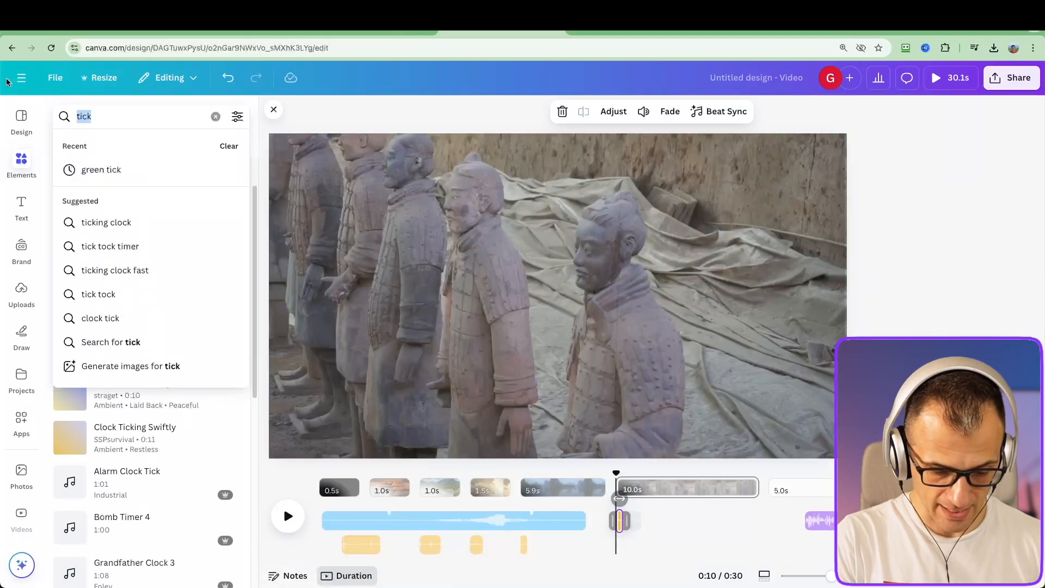
Search the audio elements for "impact"
{"action": "type", "text": "impact"}
{"action": "key", "text": "Return"}
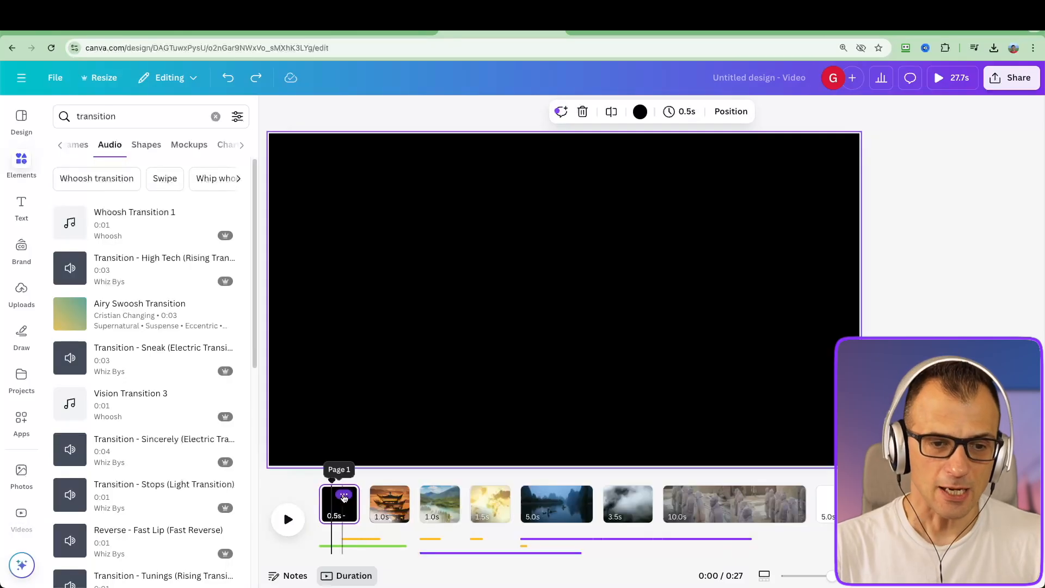
Add a Dissolve transition between the black first page and the pagoda page
{"action": "left_click", "coordinate": [344, 495]}
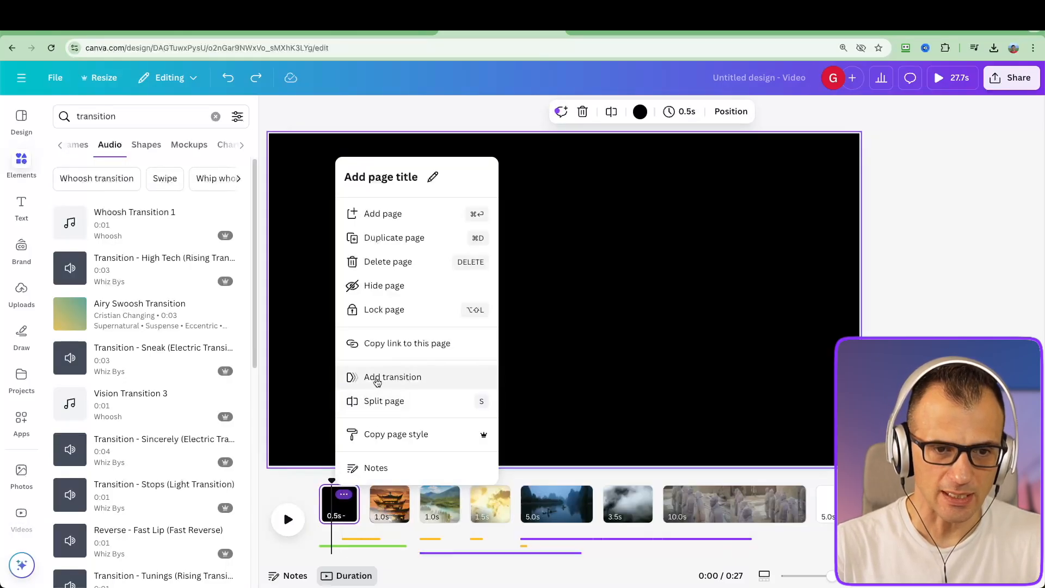
{"action": "left_click", "coordinate": [373, 378]}
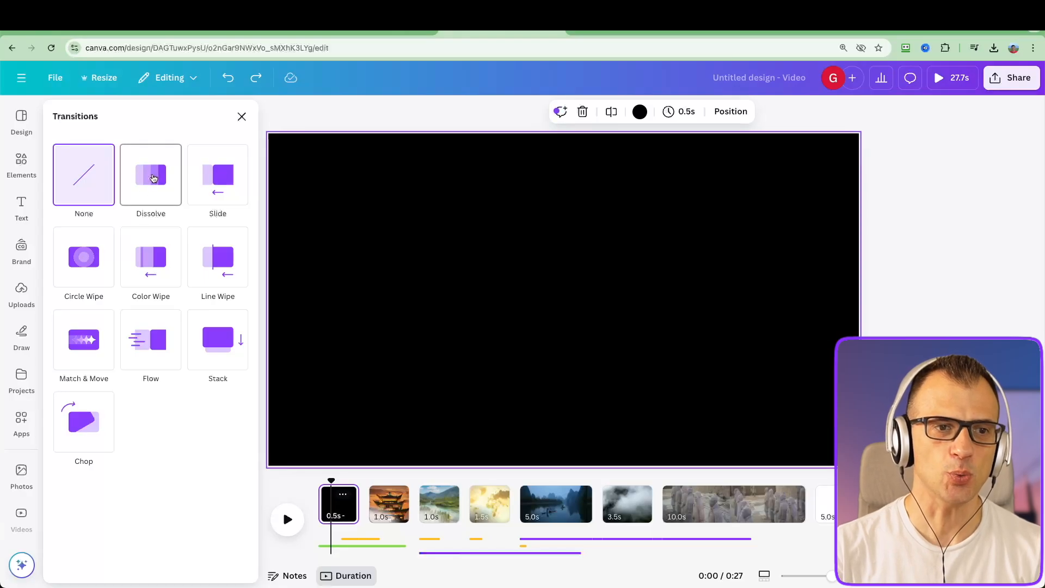
{"action": "left_click", "coordinate": [153, 179]}
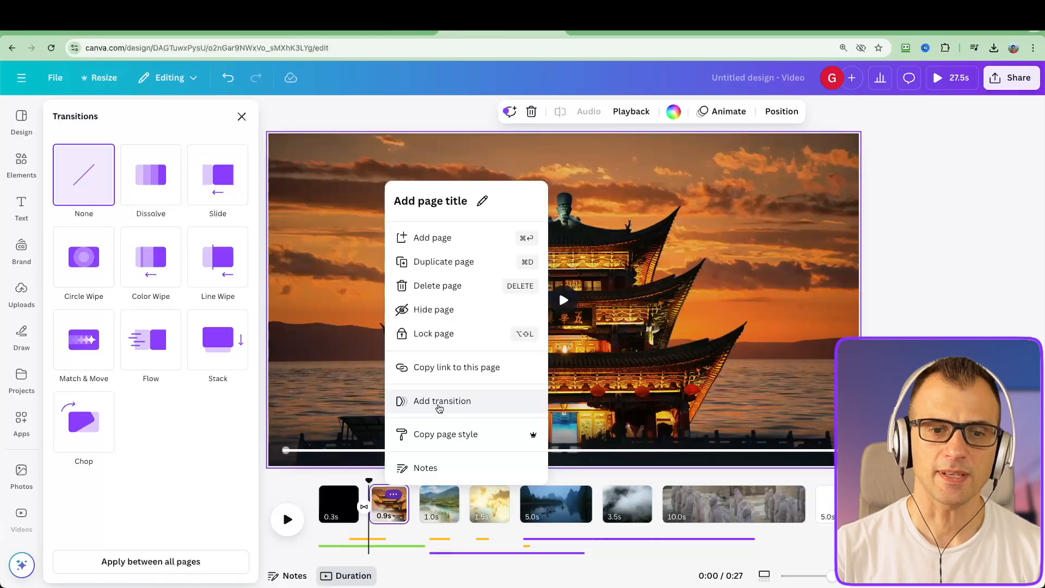
Add a Flow transition between the pagoda page and the river valley page, with a duration of 0.36 seconds
{"action": "left_click", "coordinate": [438, 407]}
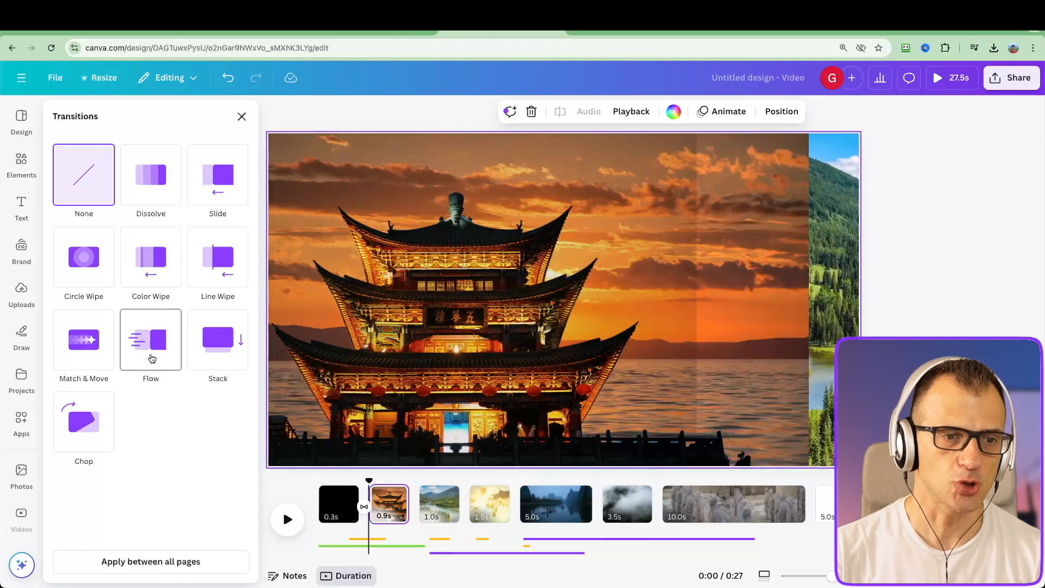
{"action": "left_click", "coordinate": [152, 357]}
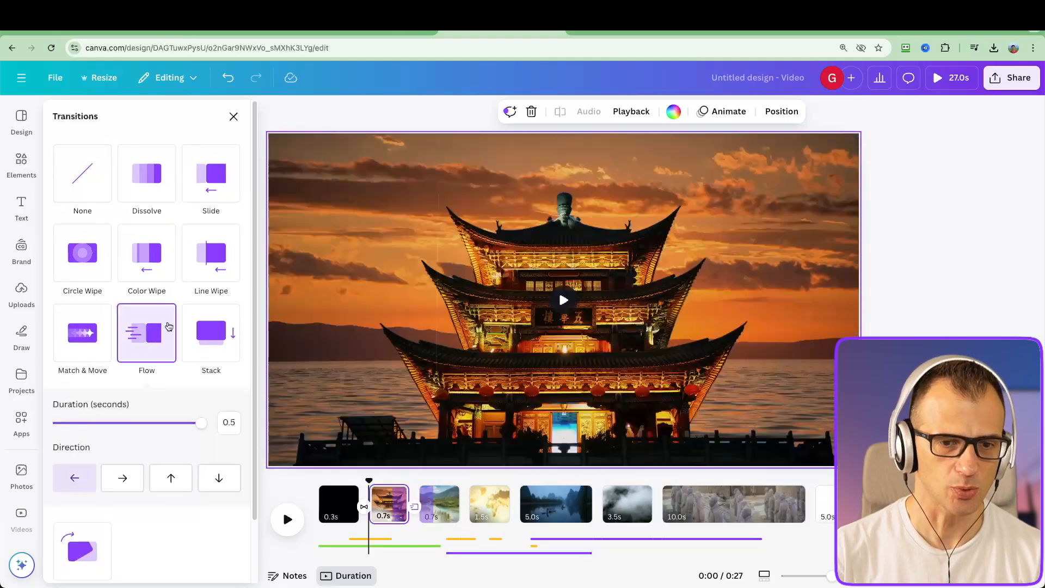
{"action": "left_click_drag", "start_coordinate": [201, 423], "coordinate": [160, 423]}
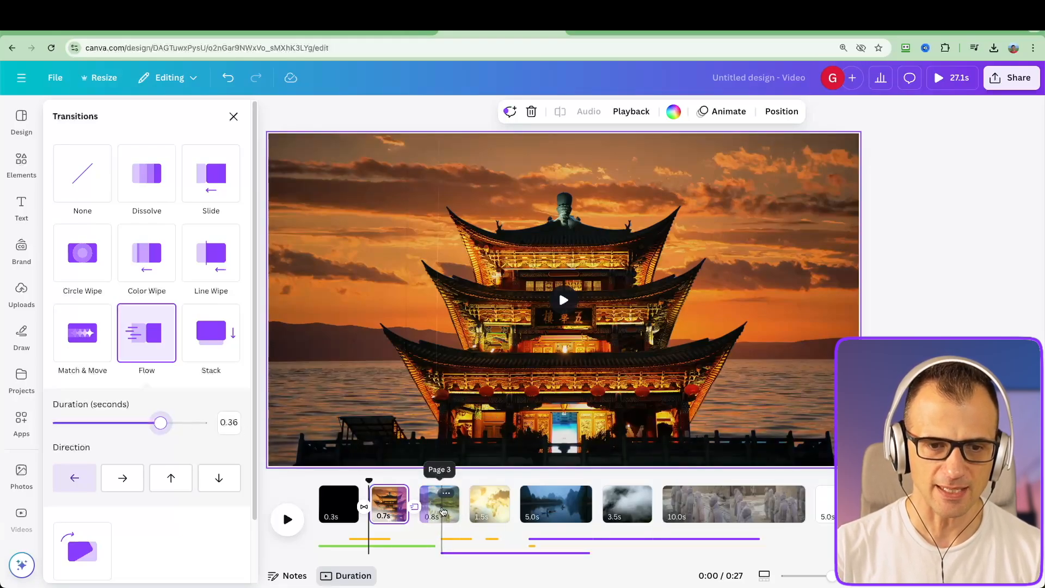
Add a Color Wipe transition between the river valley page and the China map page, with a duration of 0.42 seconds
{"action": "left_click", "coordinate": [444, 498]}
{"action": "left_click", "coordinate": [475, 379]}
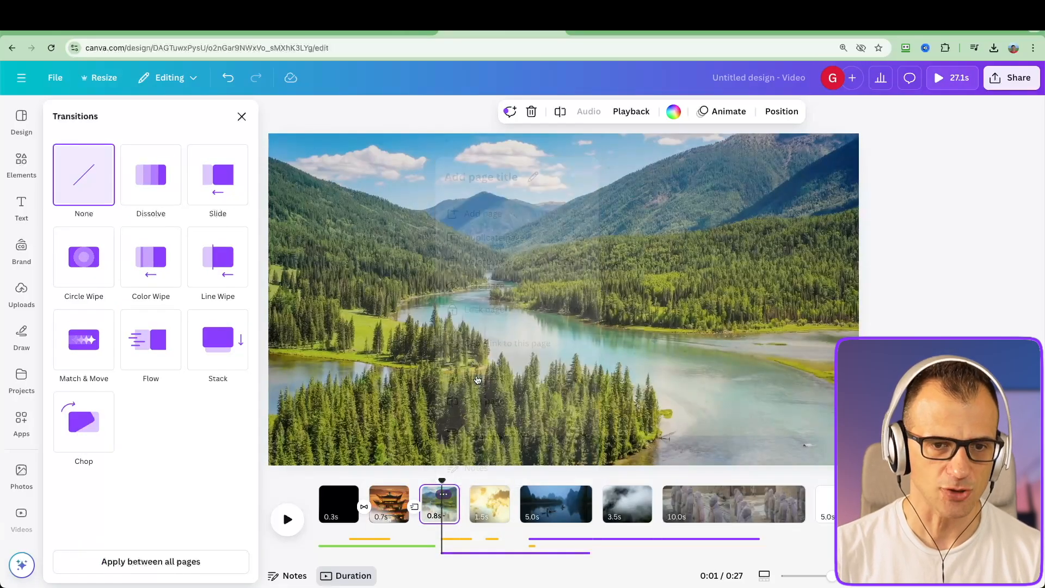
{"action": "left_click", "coordinate": [152, 256]}
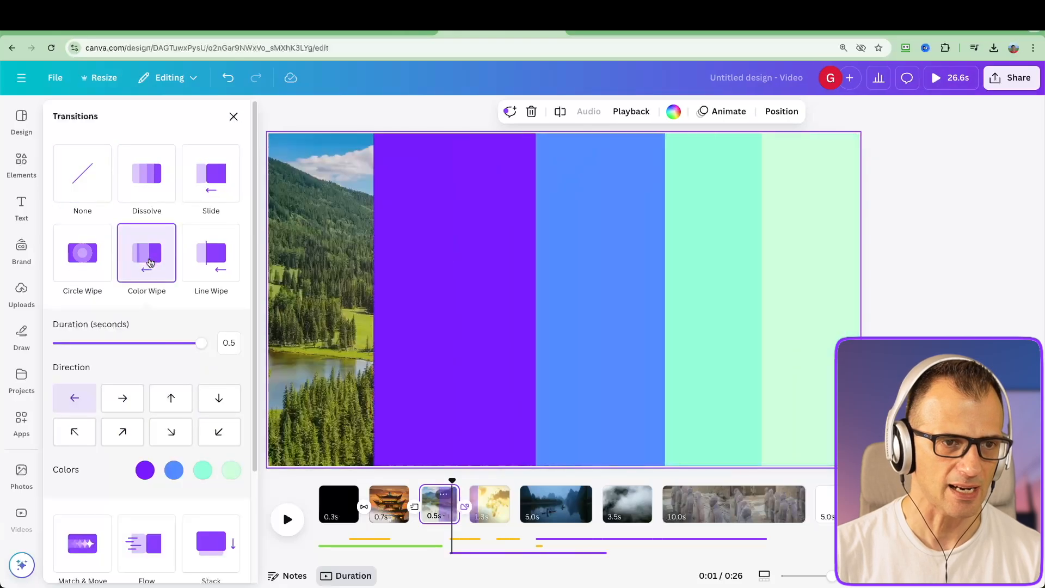
{"action": "left_click_drag", "start_coordinate": [201, 343], "coordinate": [178, 343]}
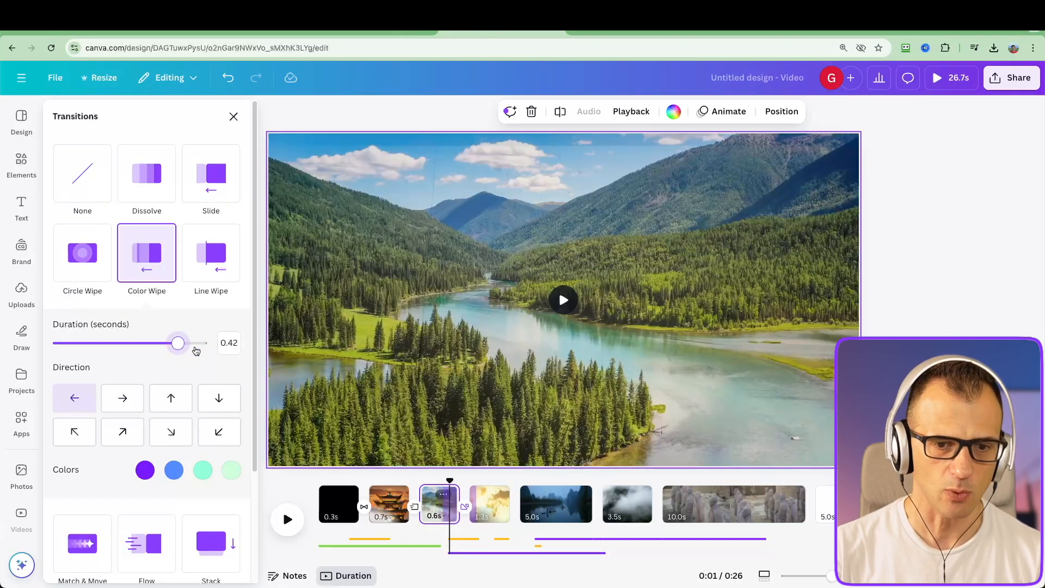
Add a Match & Move transition between the China map page and the dark lake page
{"action": "left_click", "coordinate": [488, 506]}
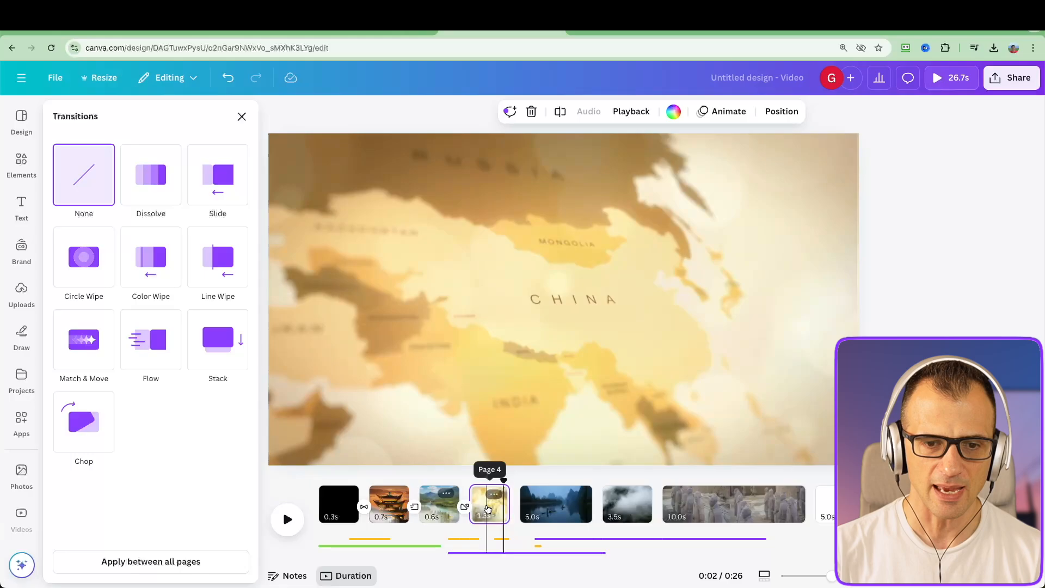
{"action": "left_click", "coordinate": [495, 495]}
{"action": "left_click", "coordinate": [534, 378]}
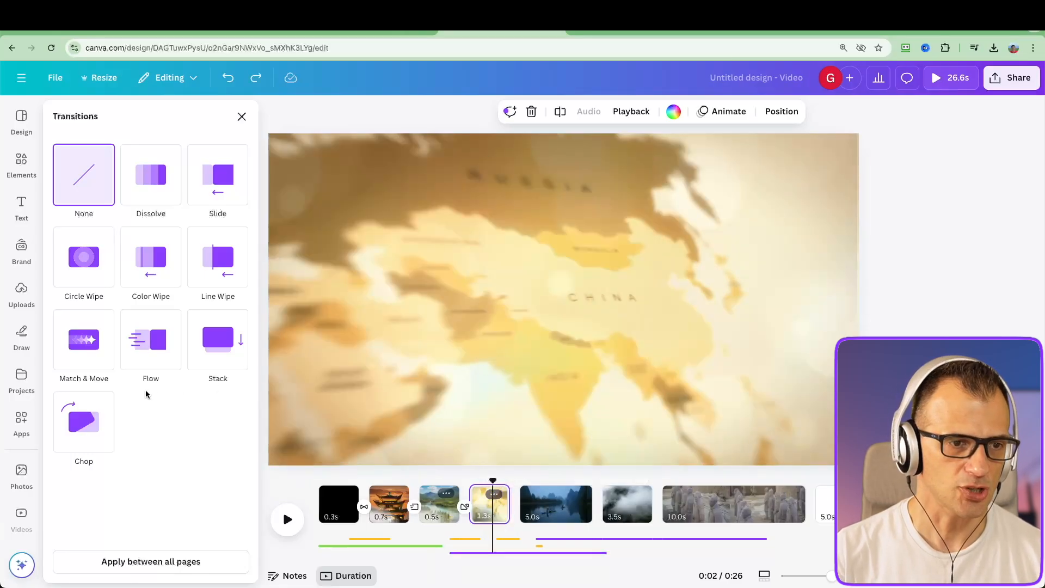
{"action": "left_click", "coordinate": [70, 351]}
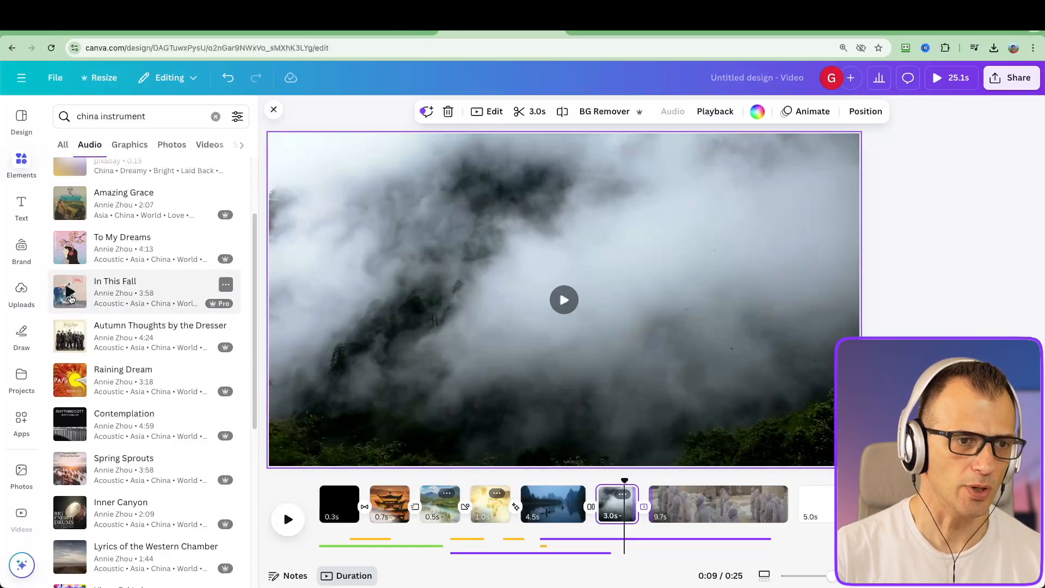
Preview the In This Fall music, place it on the timeline from the end of the map page onward, and play back the video
{"action": "left_click", "coordinate": [71, 294]}
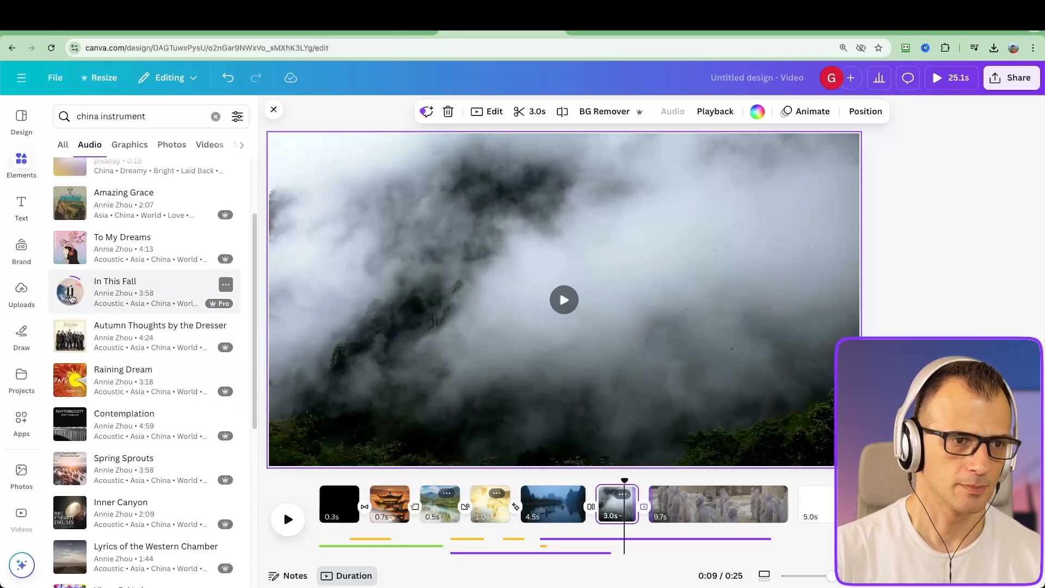
{"action": "left_click", "coordinate": [76, 300]}
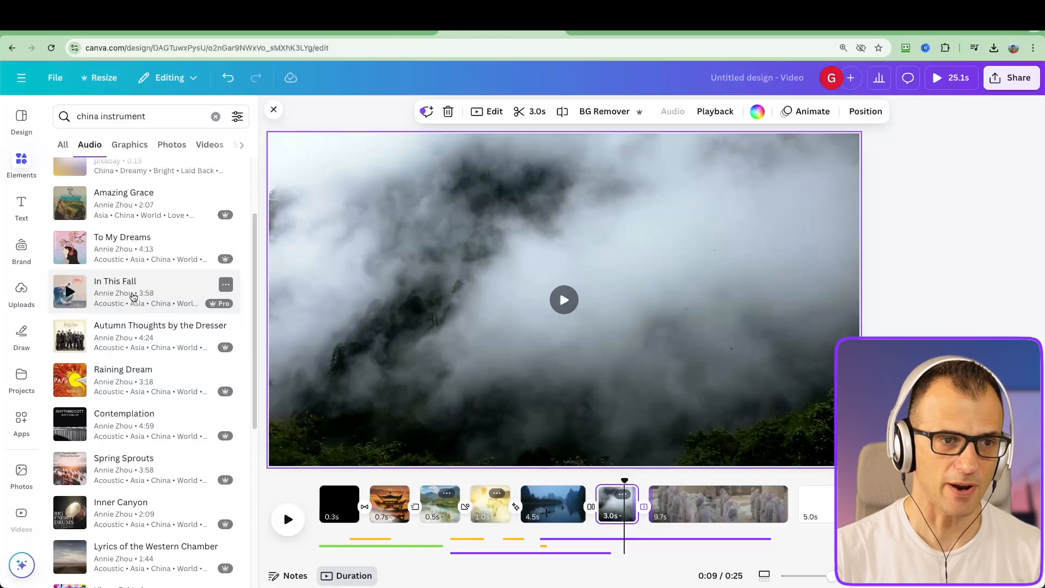
{"action": "left_click_drag", "start_coordinate": [134, 296], "coordinate": [544, 530]}
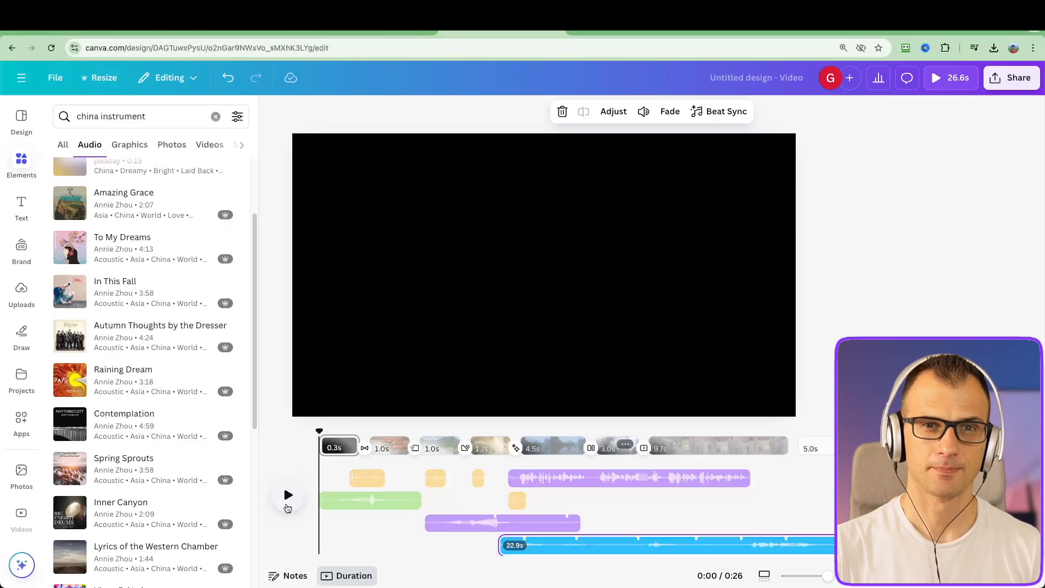
{"action": "left_click", "coordinate": [283, 485]}
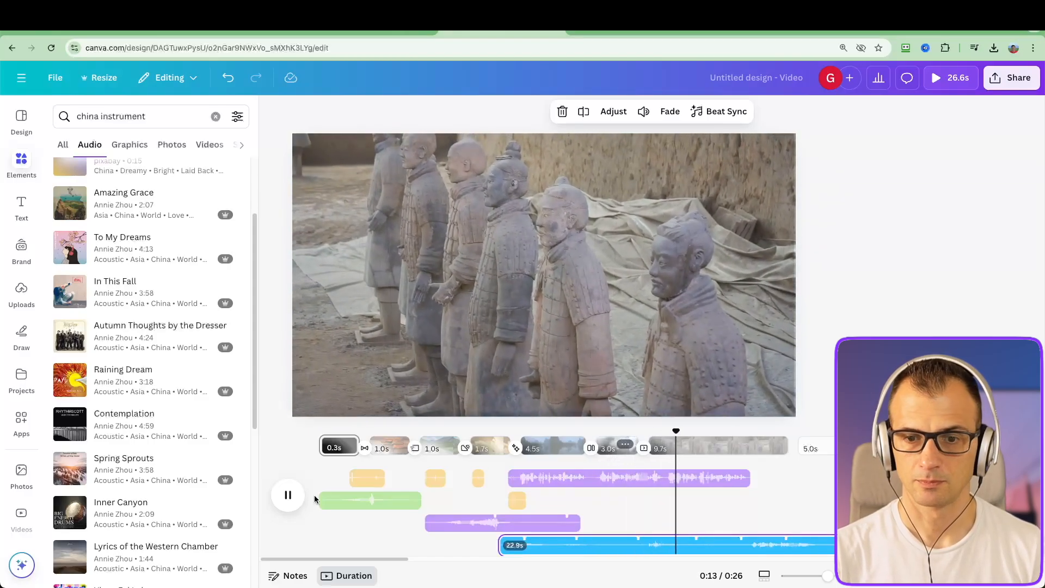
{"action": "left_click", "coordinate": [287, 496]}
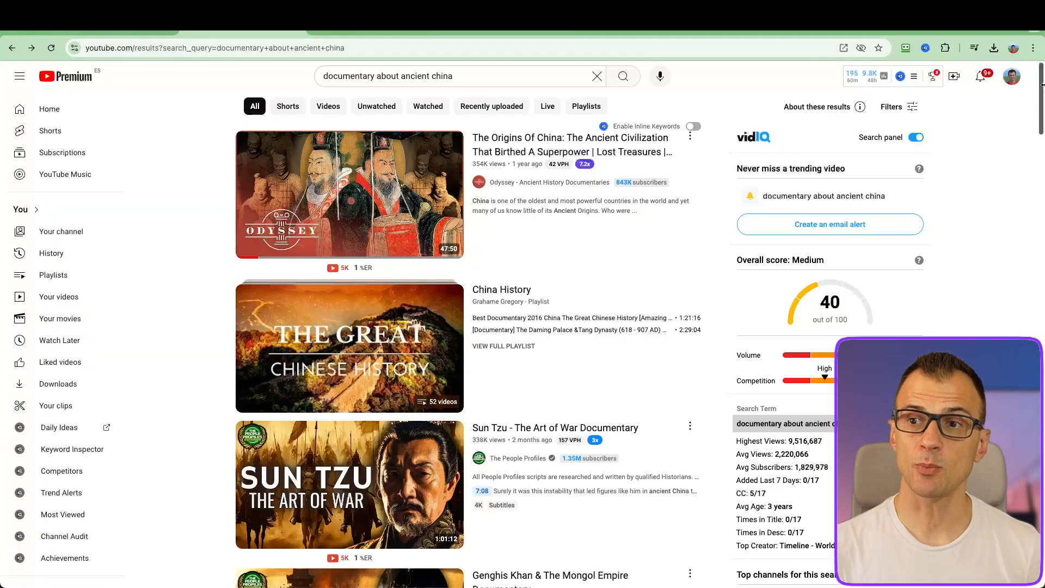
Switch to YouTube and look through the titles and view counts of the results for "documentary about ancient china"
{"action": "left_click_drag", "start_coordinate": [1041, 88], "coordinate": [956, 225]}
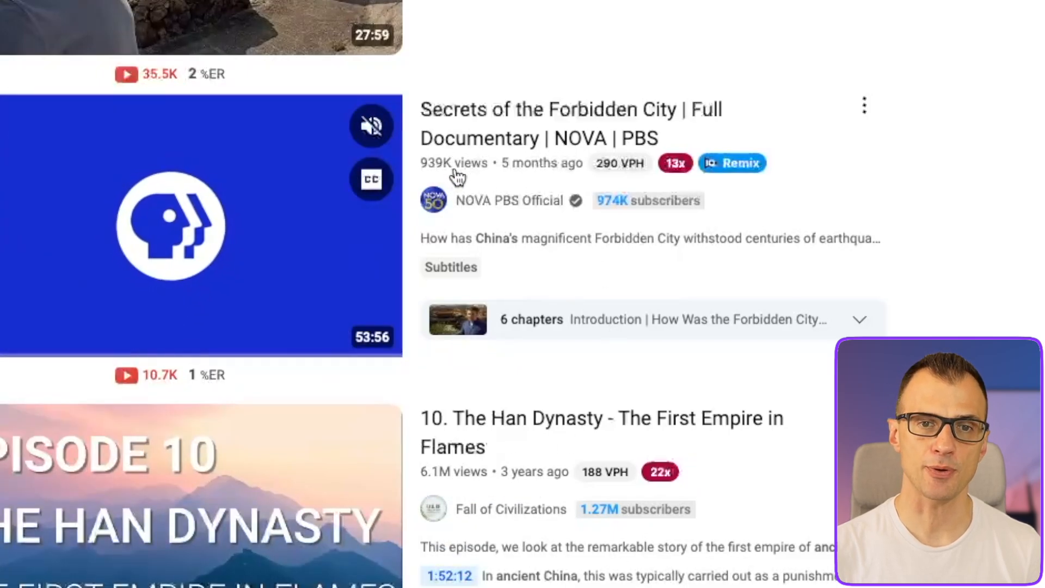
{"action": "scroll", "coordinate": [932, 273], "scroll_direction": "down", "scroll_amount": 2}
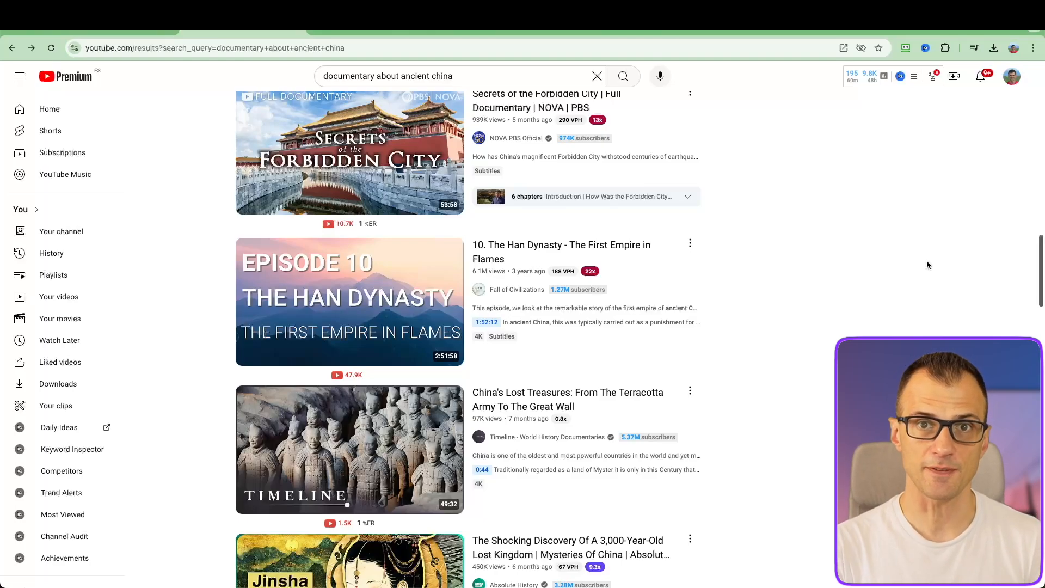
{"action": "scroll", "coordinate": [928, 265], "scroll_direction": "down", "scroll_amount": 4}
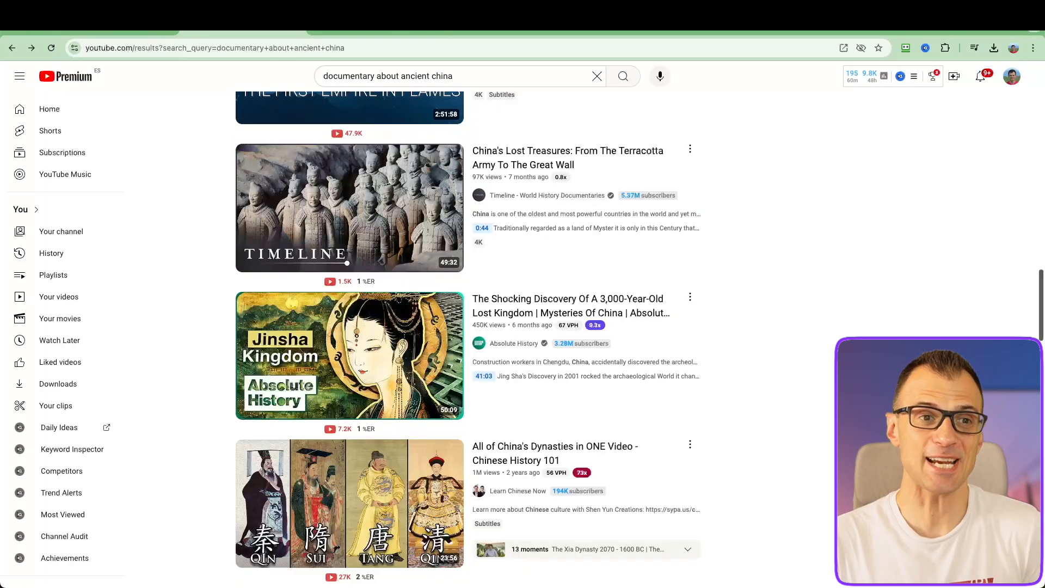